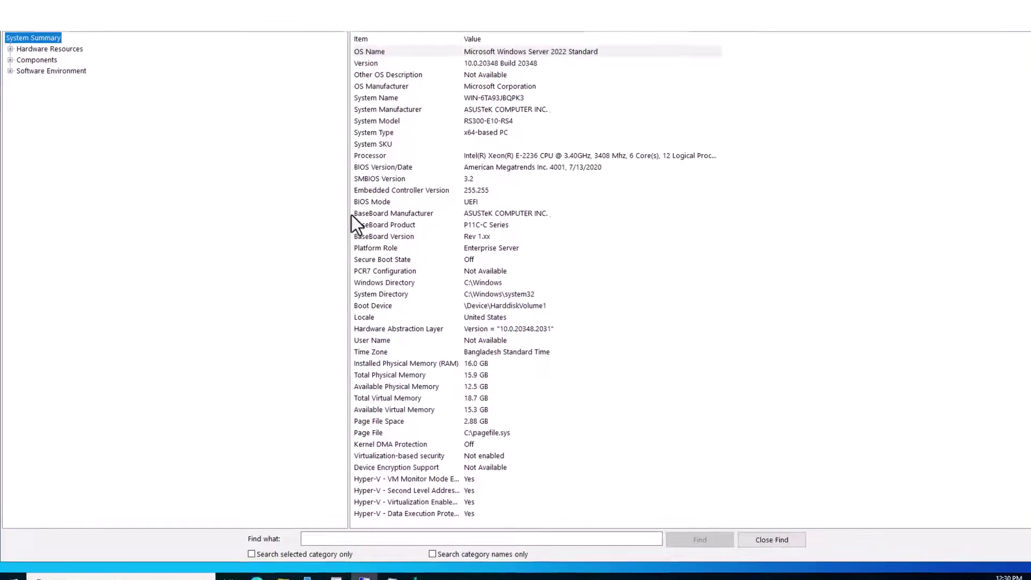
click(521, 52)
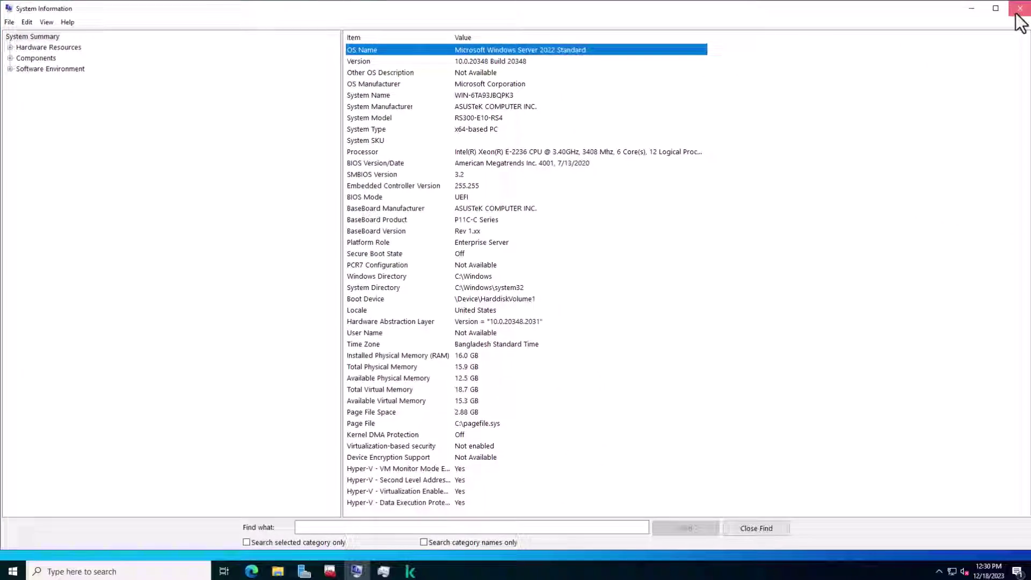
Launch the SQL Server 2022 installer, choose the Basic installation type and accept the license terms
click(1016, 10)
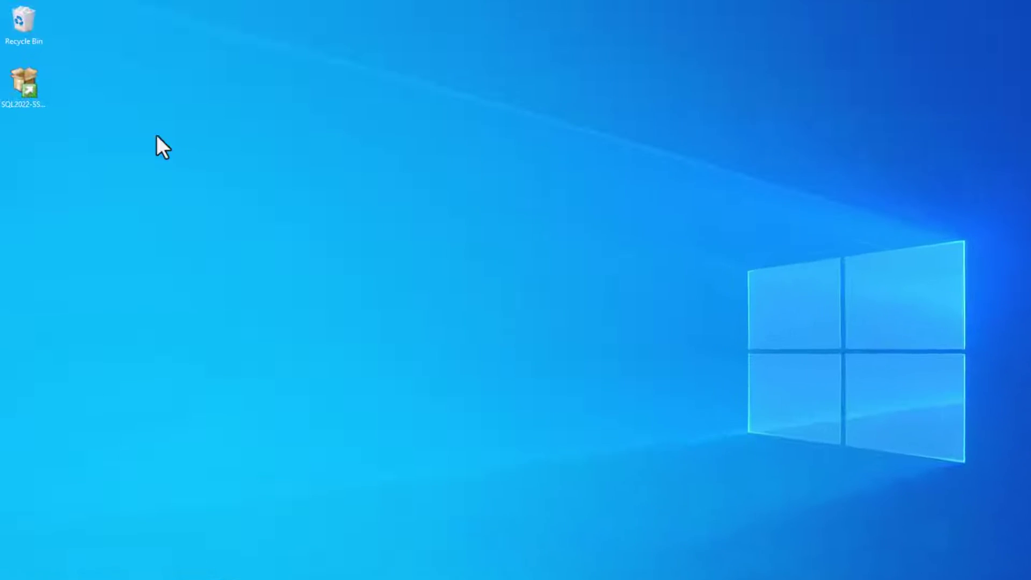
double_click(20, 100)
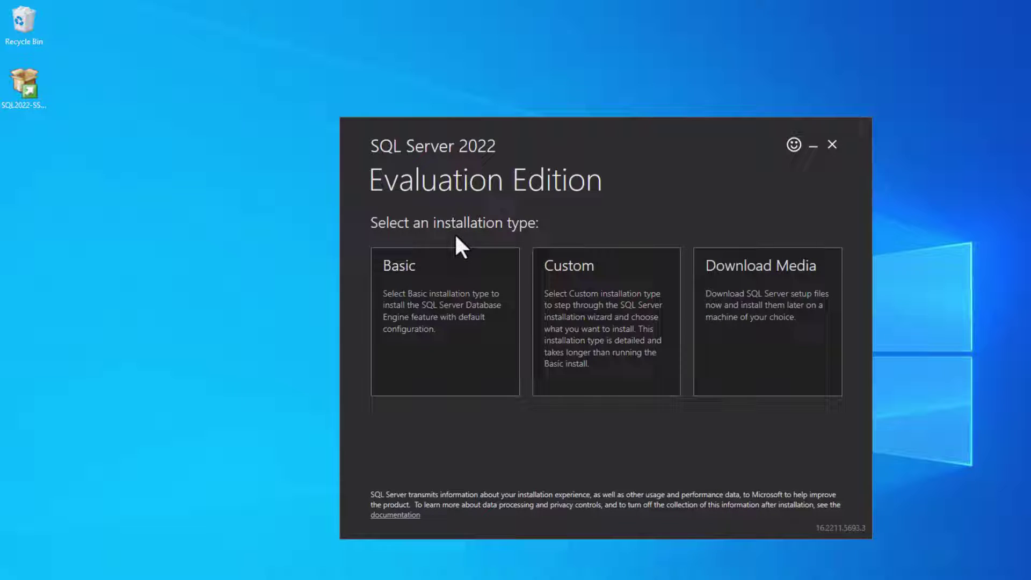
click(428, 309)
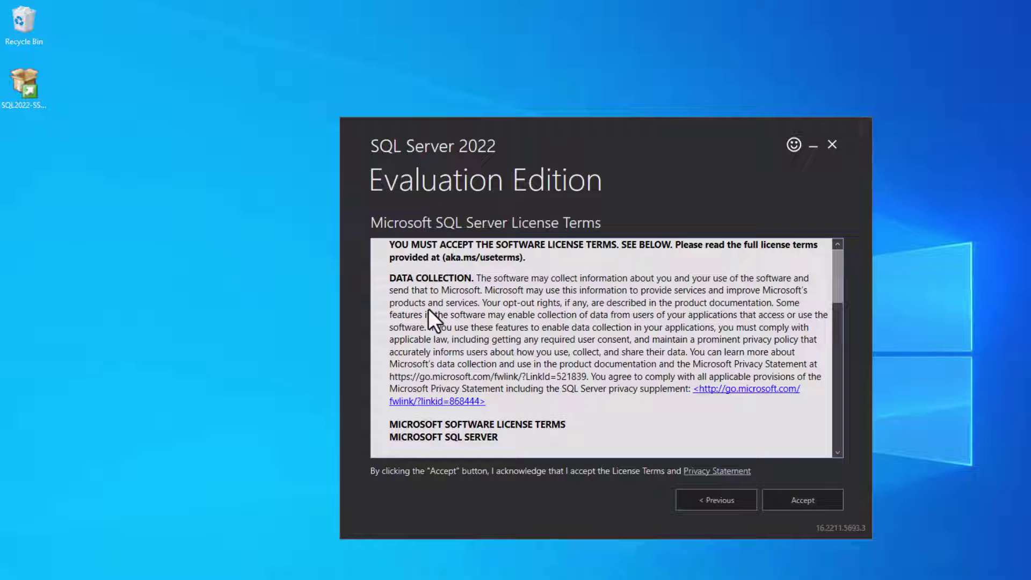
click(796, 506)
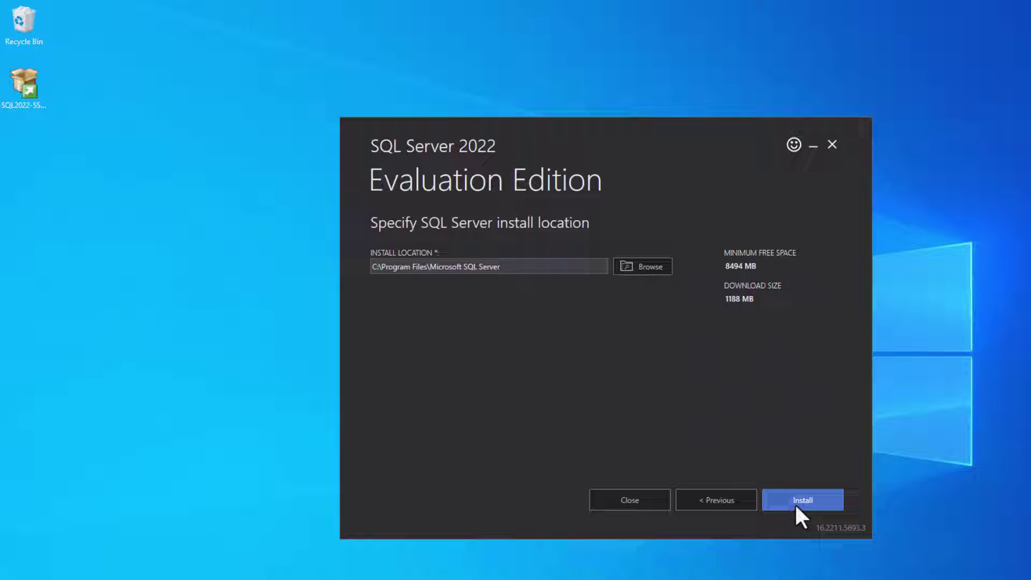
Install SQL Server instance MSSQLSERVER01 to the default location, then close the finished installer
click(796, 505)
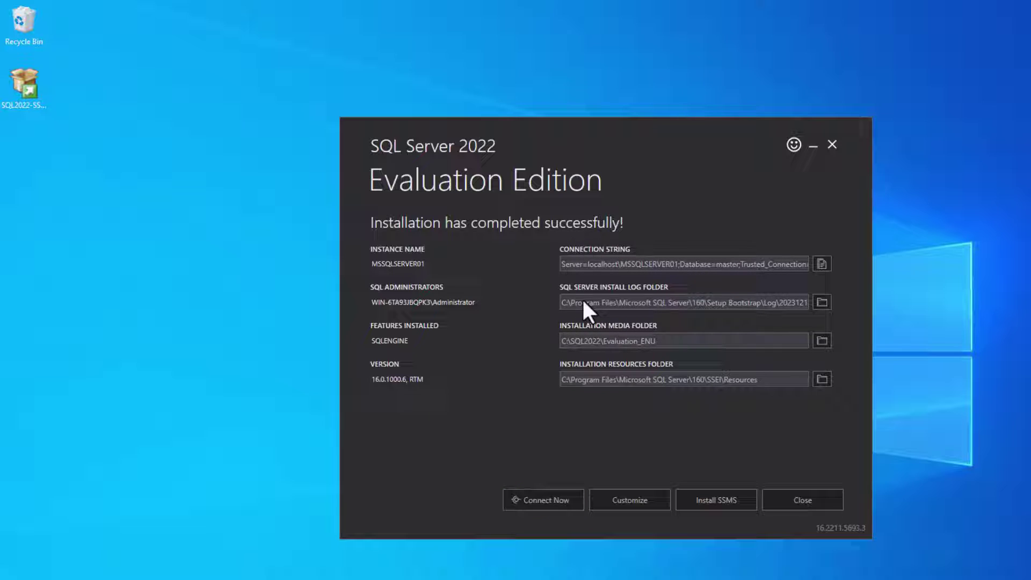
click(793, 513)
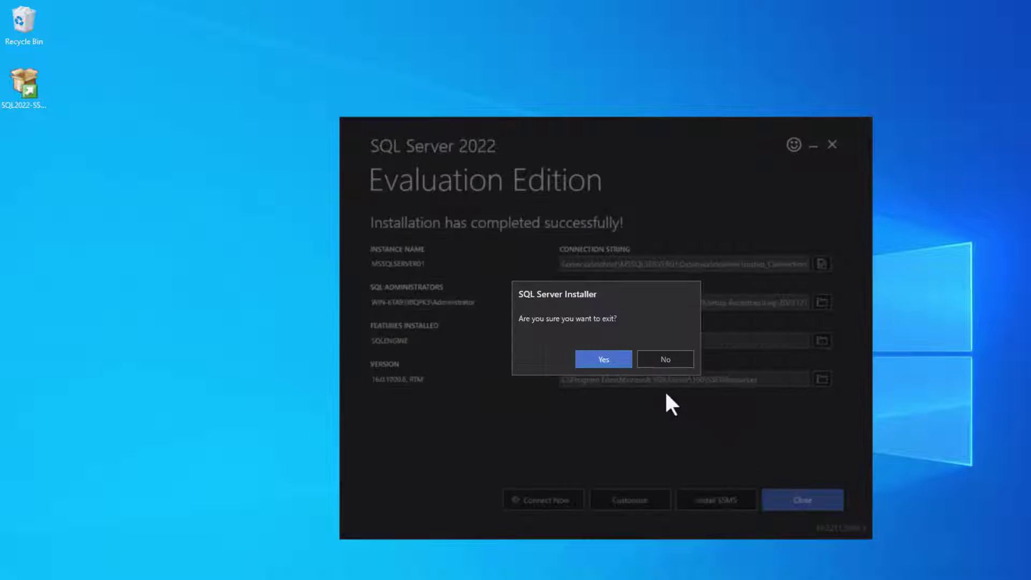
click(604, 359)
Refresh the desktop, then load support.kaspersky.com in Edge and scroll down the Knowledge Base
right_click(552, 249)
click(585, 290)
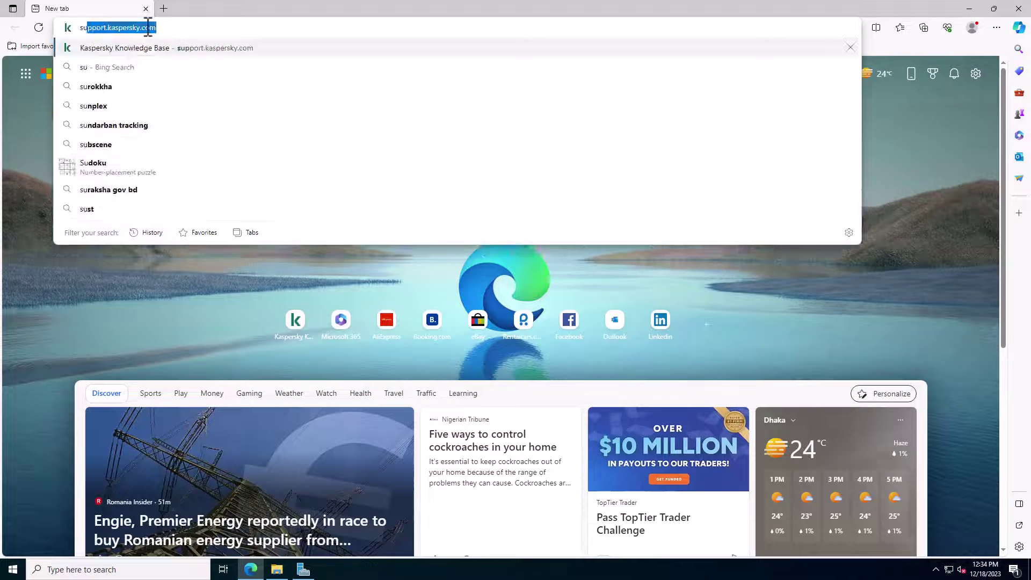
text(upport.k)
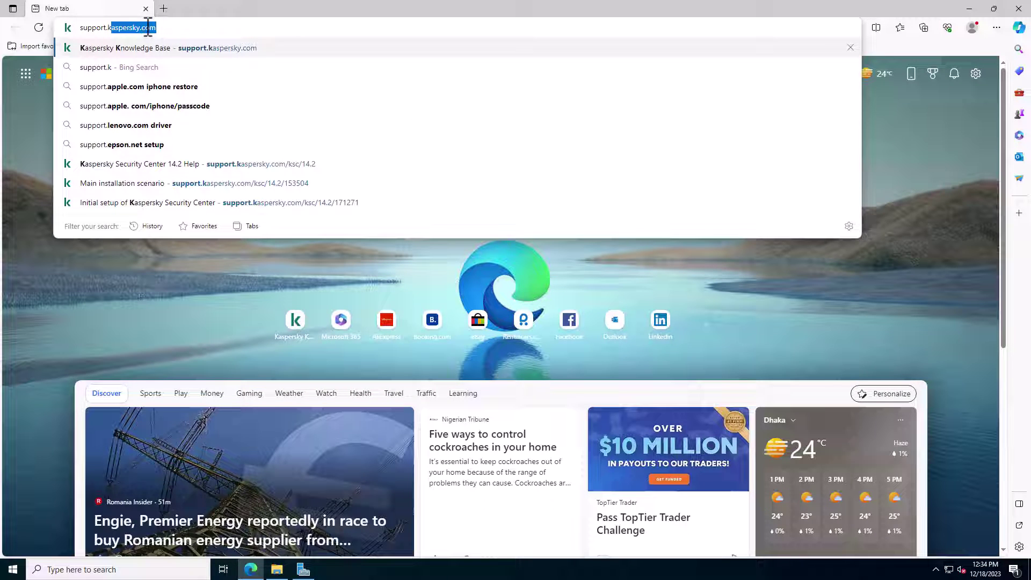
text(aspersky.com)
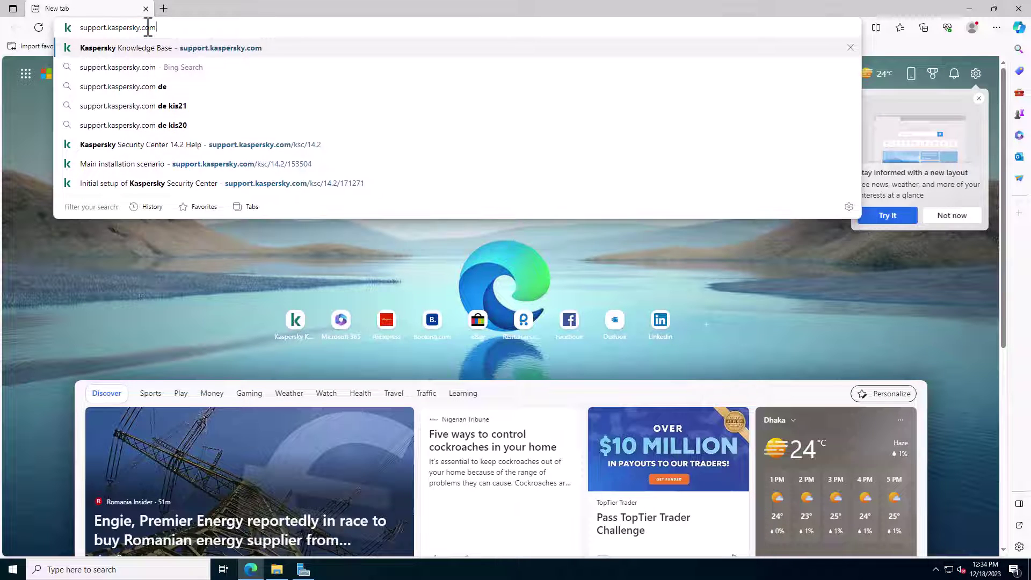
key(Return)
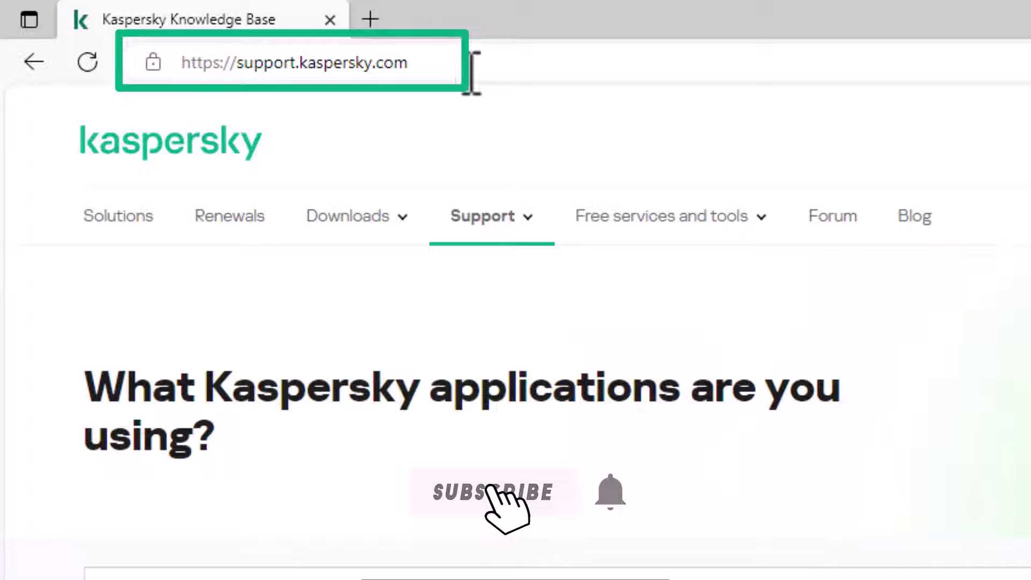
scroll(701, 290, down, 2)
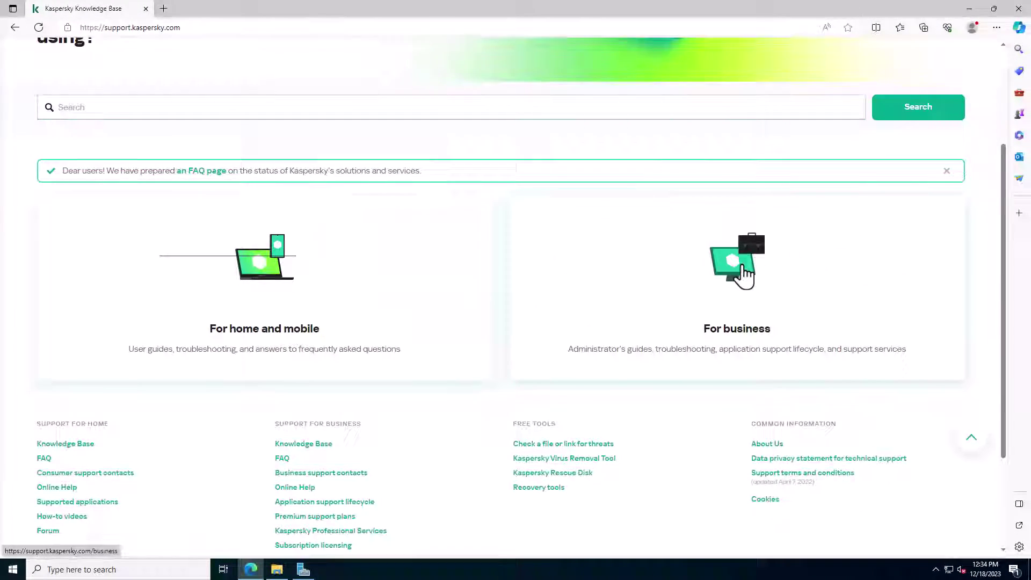
Go from the business support section to the Kaspersky Security Center downloads page
click(755, 276)
click(339, 188)
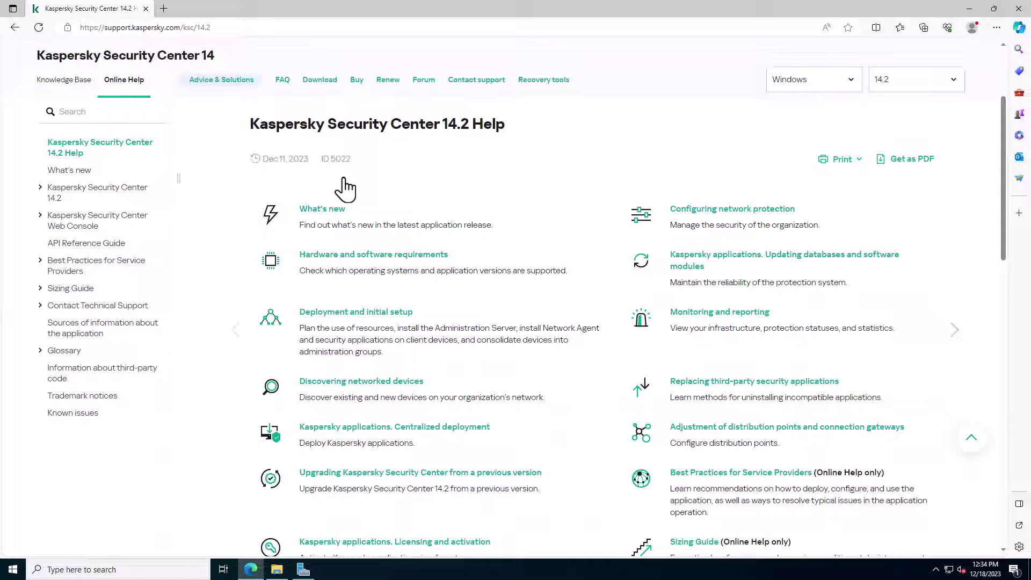
click(320, 80)
scroll(274, 180, down, 4)
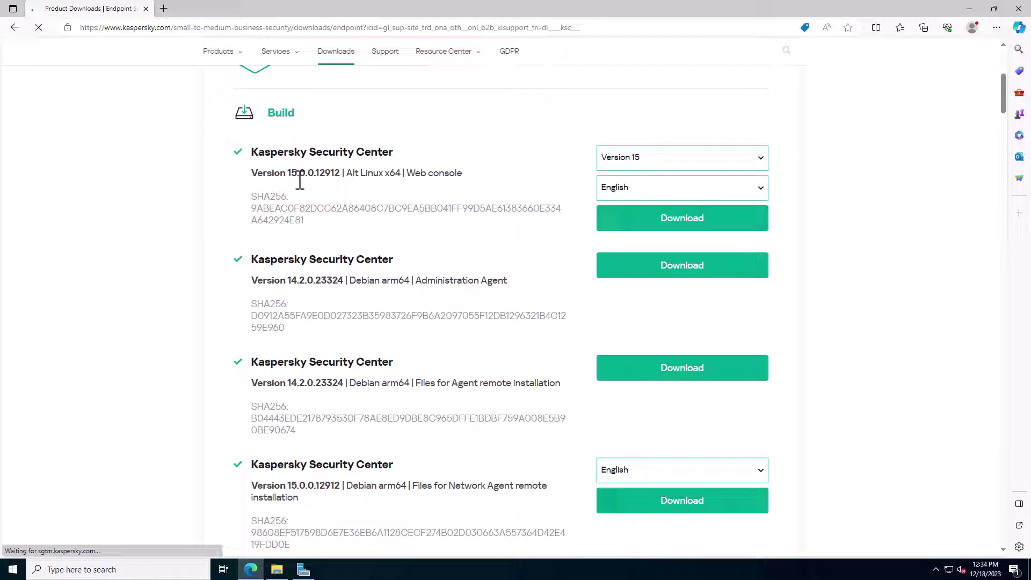
Find the 'windows' entry and download the 14.2.0.26967 Windows Full distributive, then open Downloads
key(ctrl+f)
text(w)
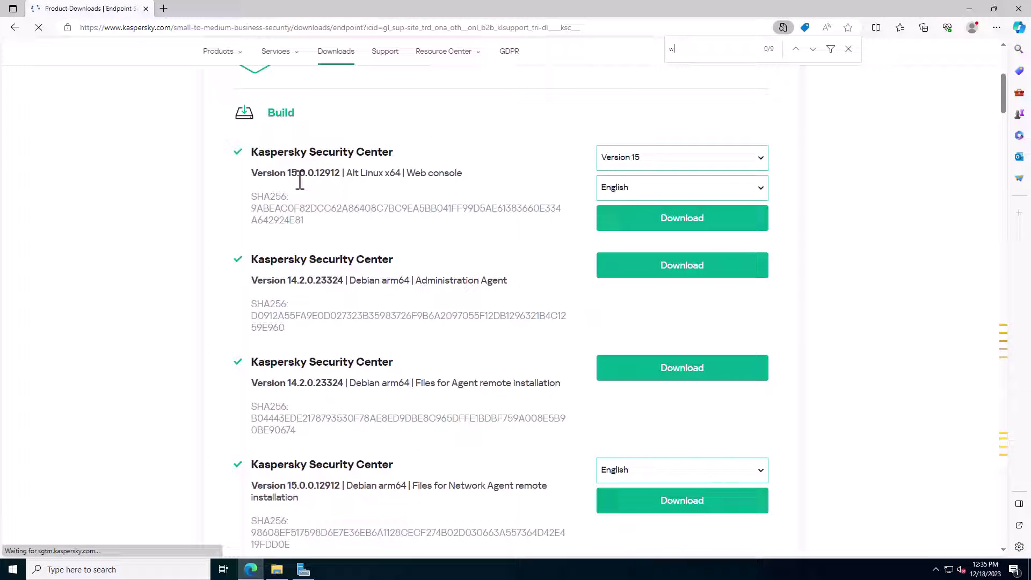
text(indows)
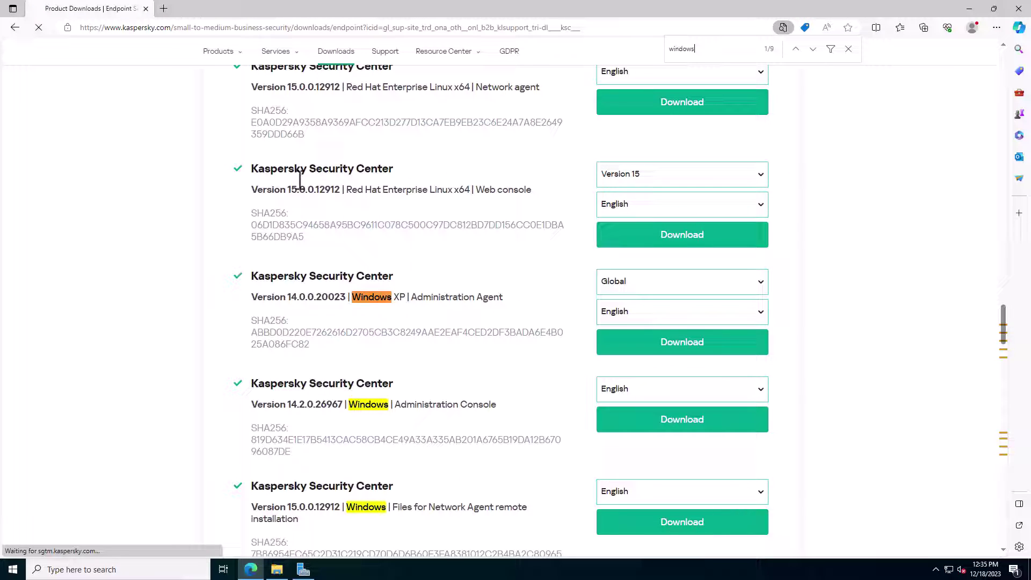
scroll(453, 311, down, 1)
scroll(454, 311, down, 2)
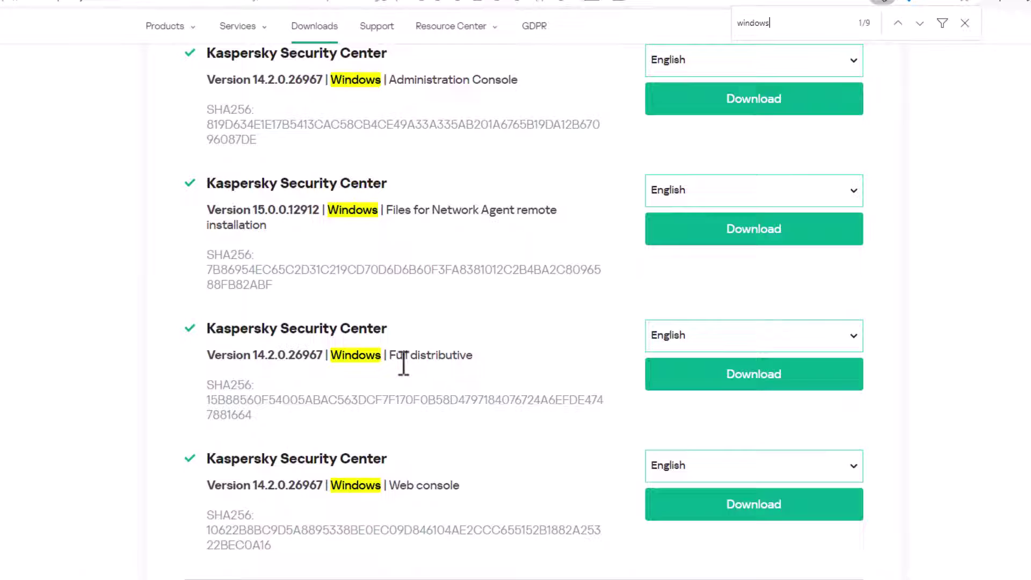
drag(205, 326, 478, 382)
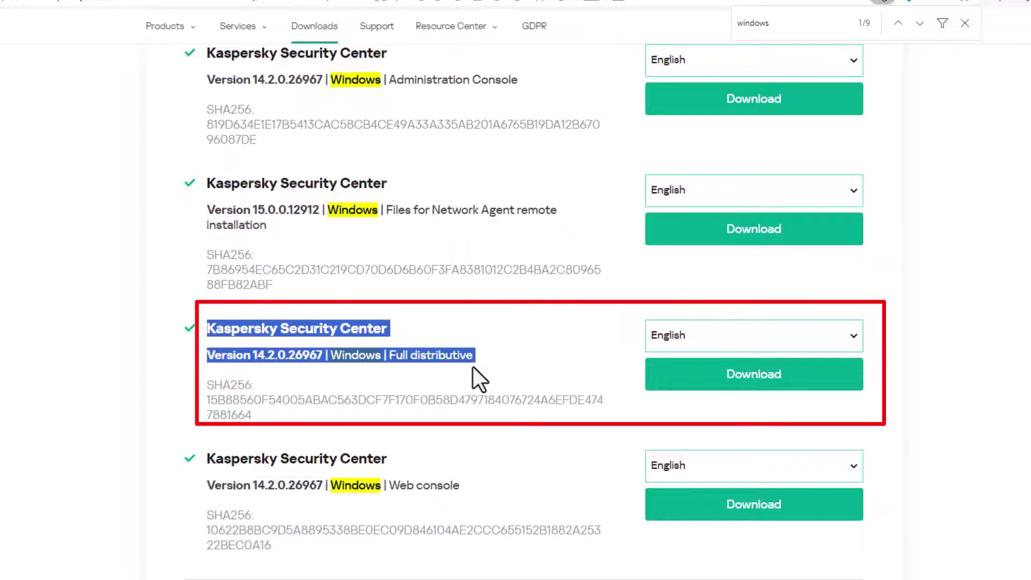
click(769, 376)
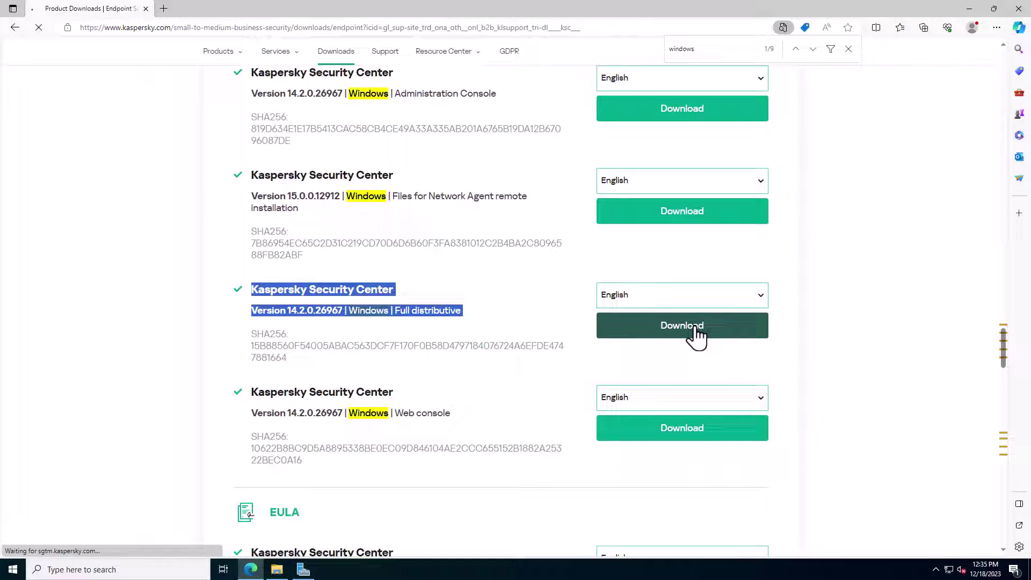
scroll(700, 342, down, 2)
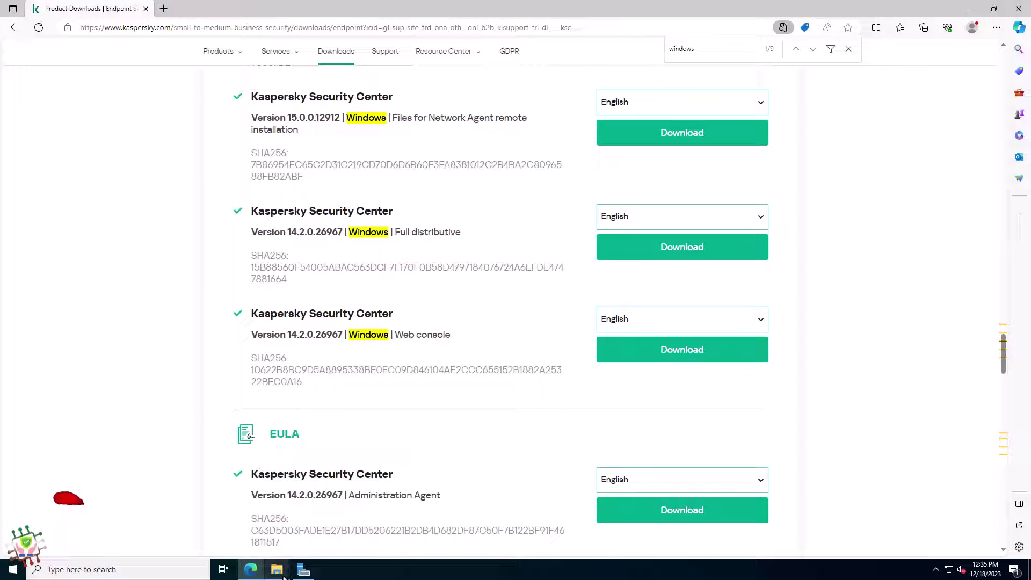
mouse_move(277, 569)
click(330, 518)
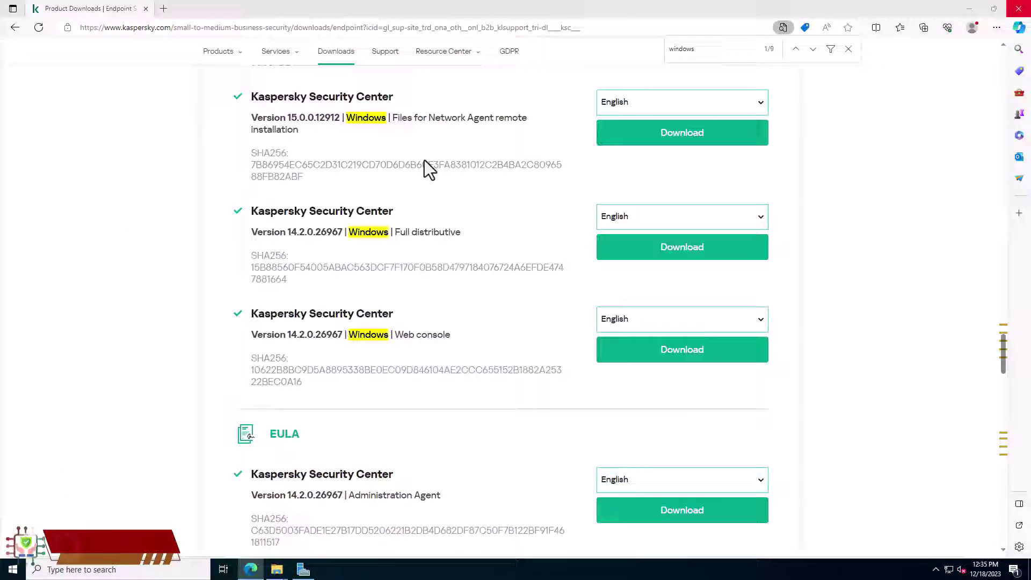
Run ksc_14_14.2.0.26967_full_en, close the Downloads folder, and choose Install Kaspersky Security Center 14.2
double_click(251, 150)
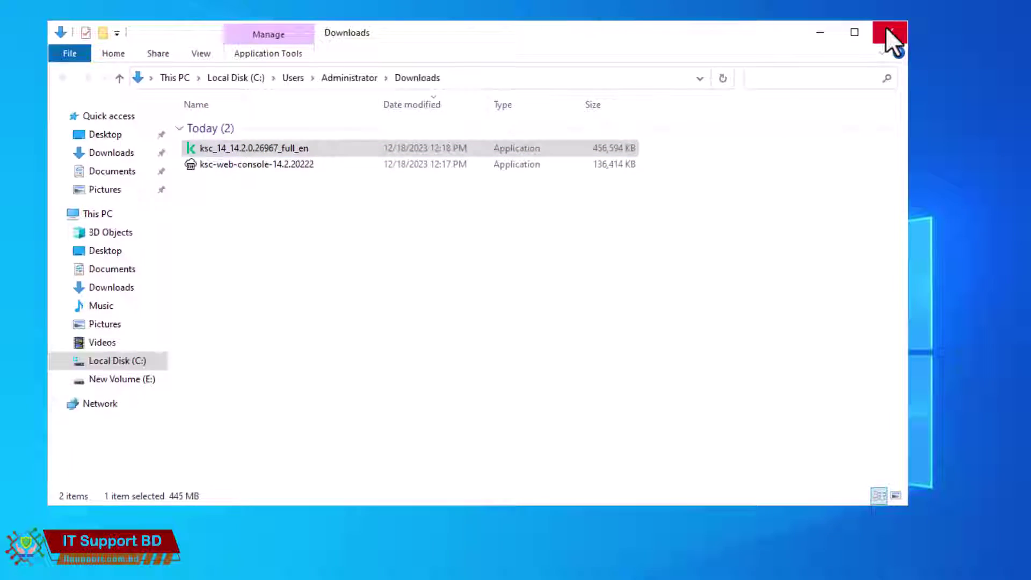
click(887, 31)
drag(509, 206, 489, 149)
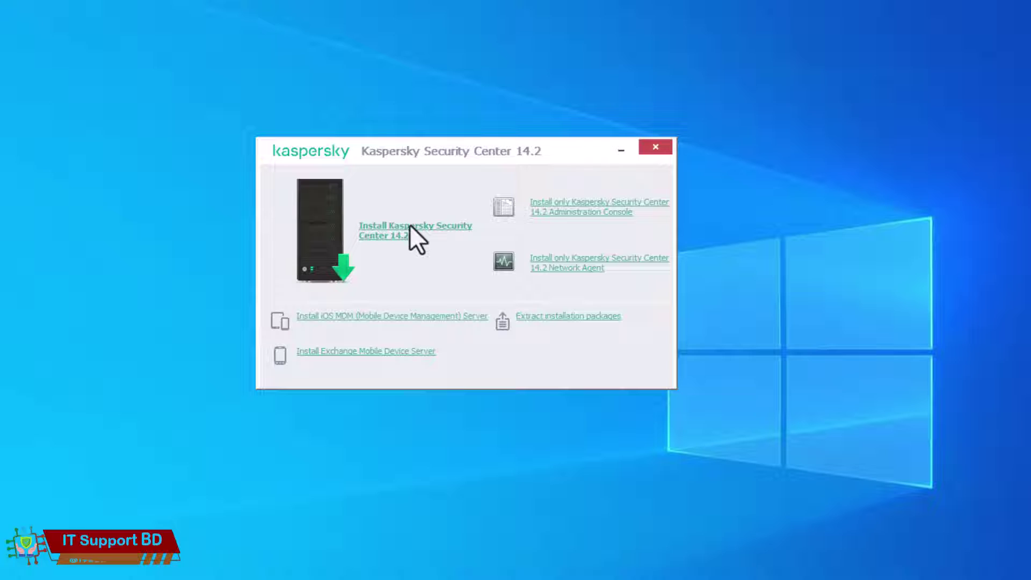
click(386, 237)
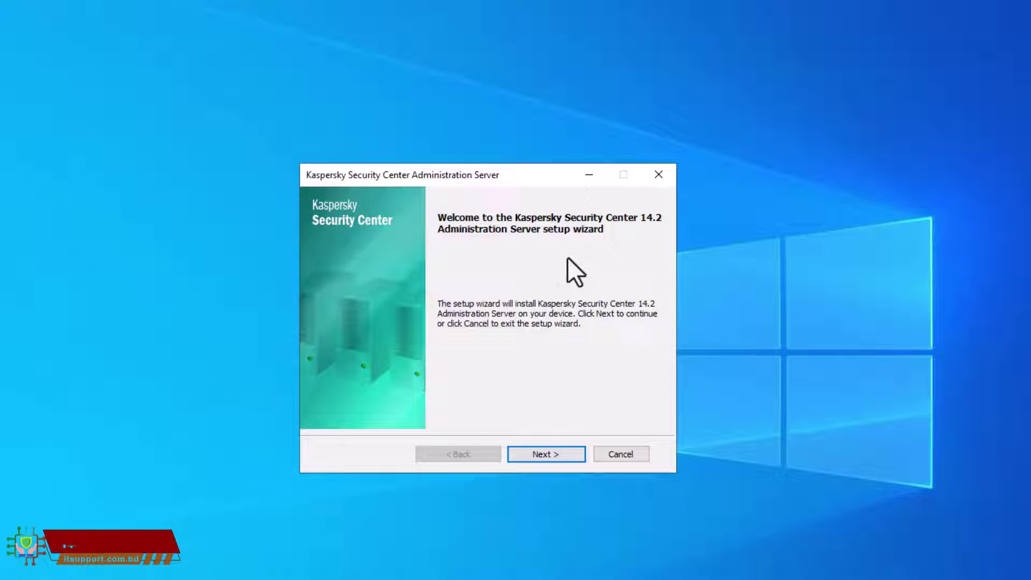
Pass the welcome and .NET requirements pages, then accept the End User License Agreement and Privacy Policy
click(545, 456)
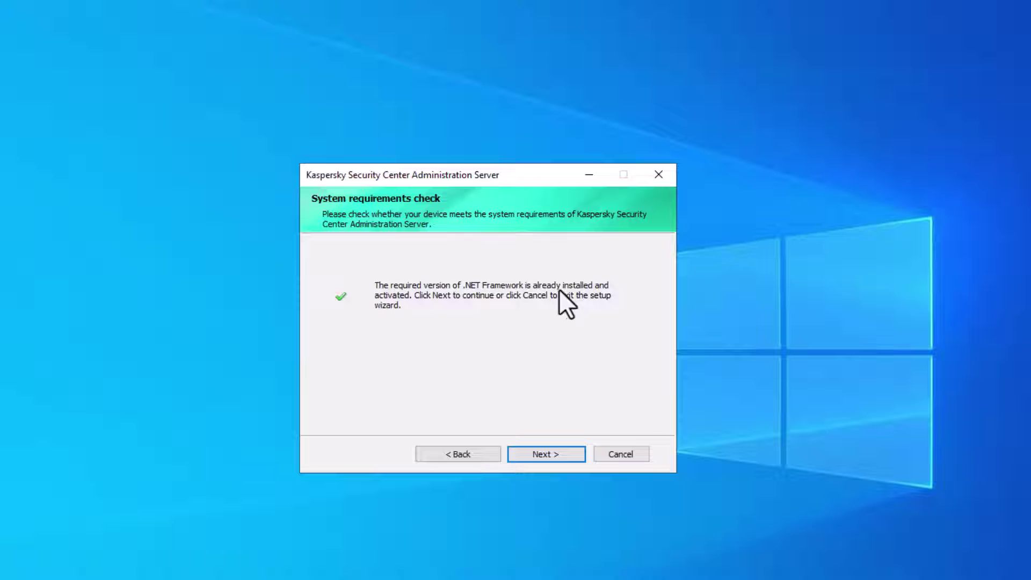
click(557, 456)
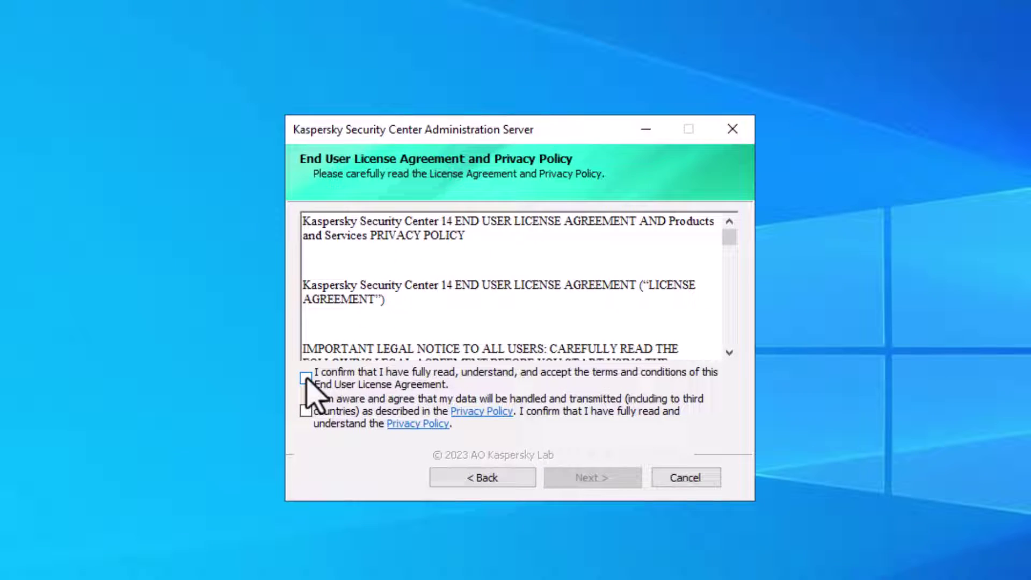
click(316, 374)
click(306, 411)
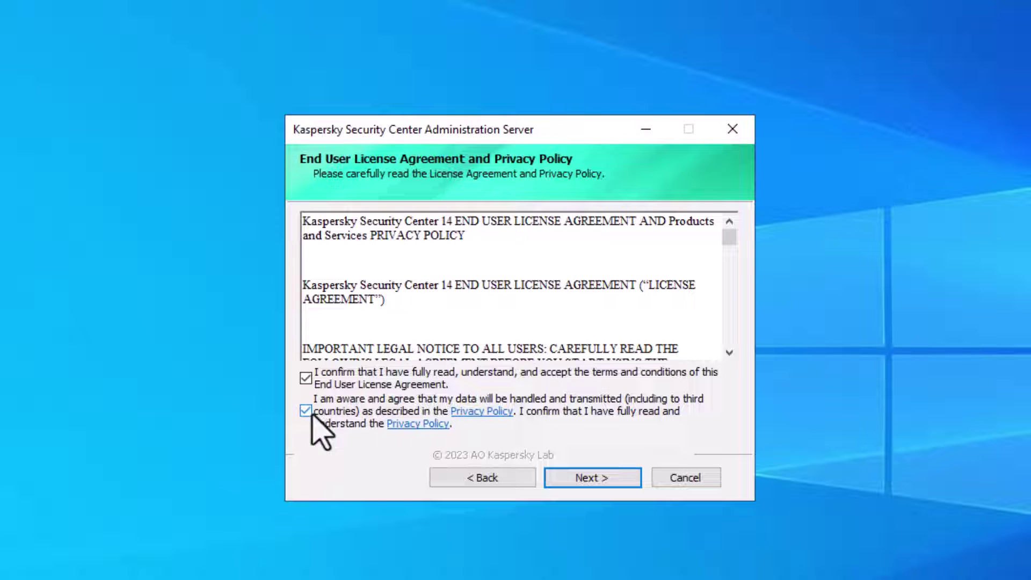
drag(725, 244, 716, 381)
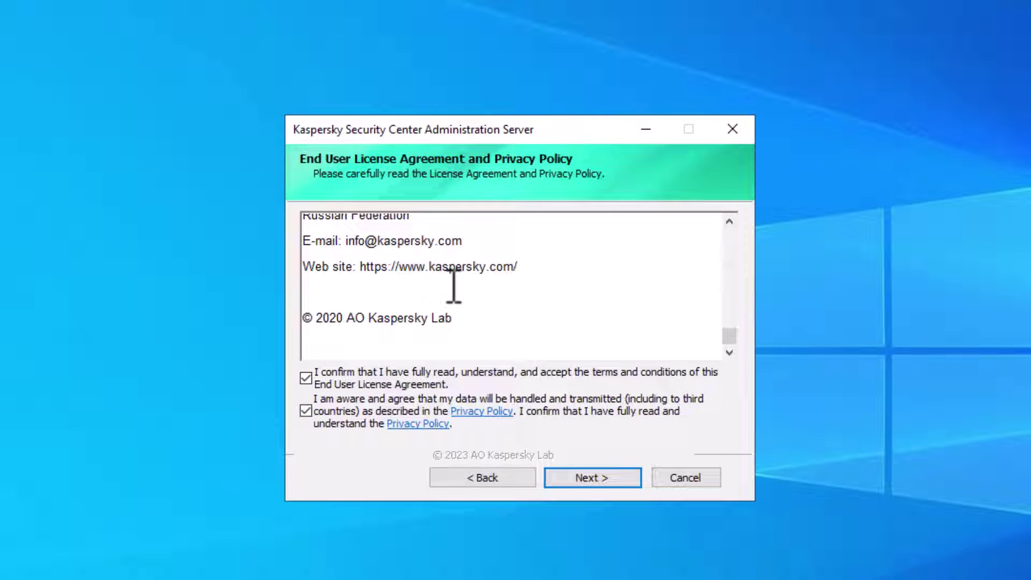
Keep the local Standard install with both Administration Consoles and pick a network size above 100 devices
click(591, 475)
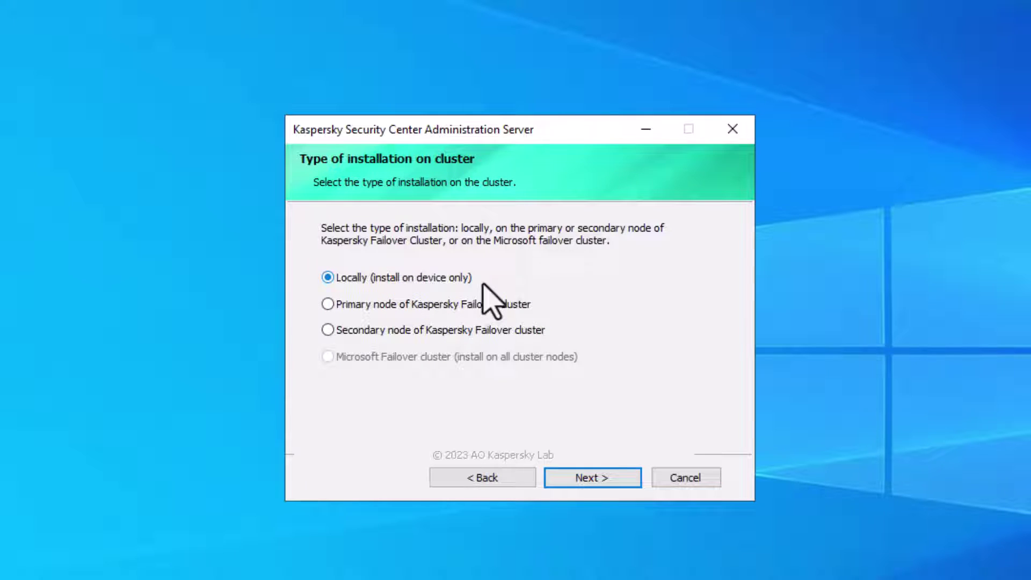
click(591, 478)
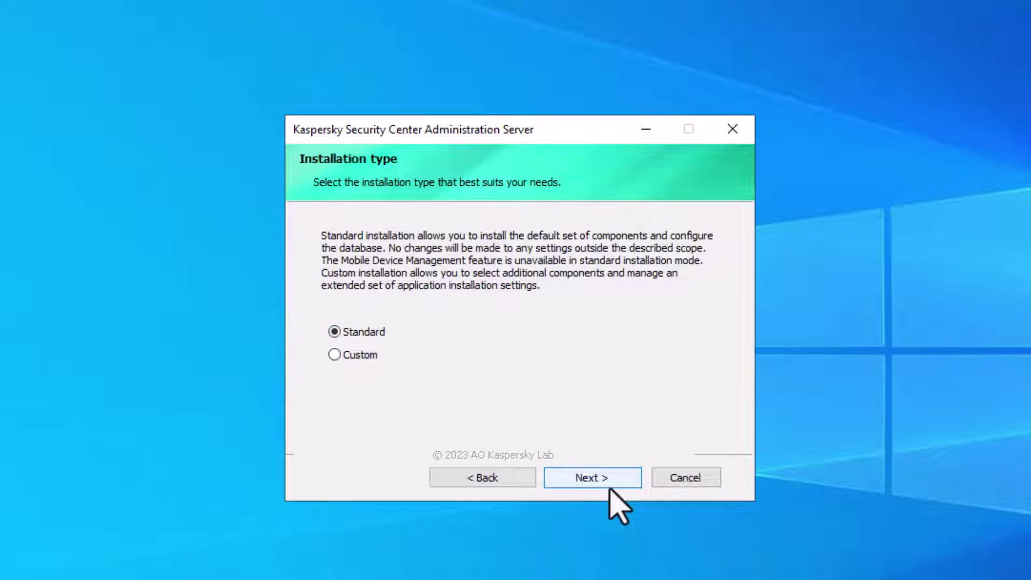
click(598, 477)
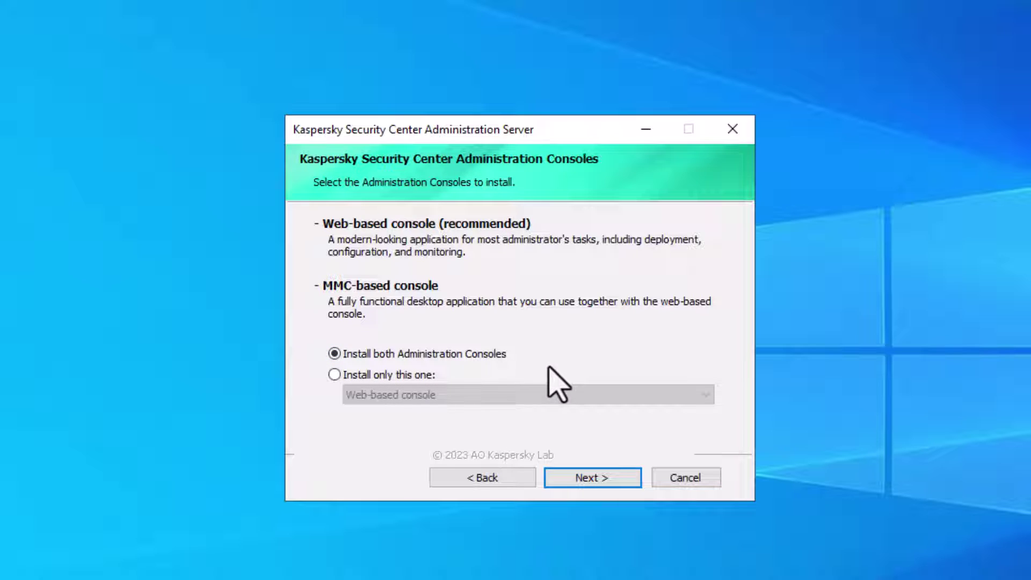
click(595, 478)
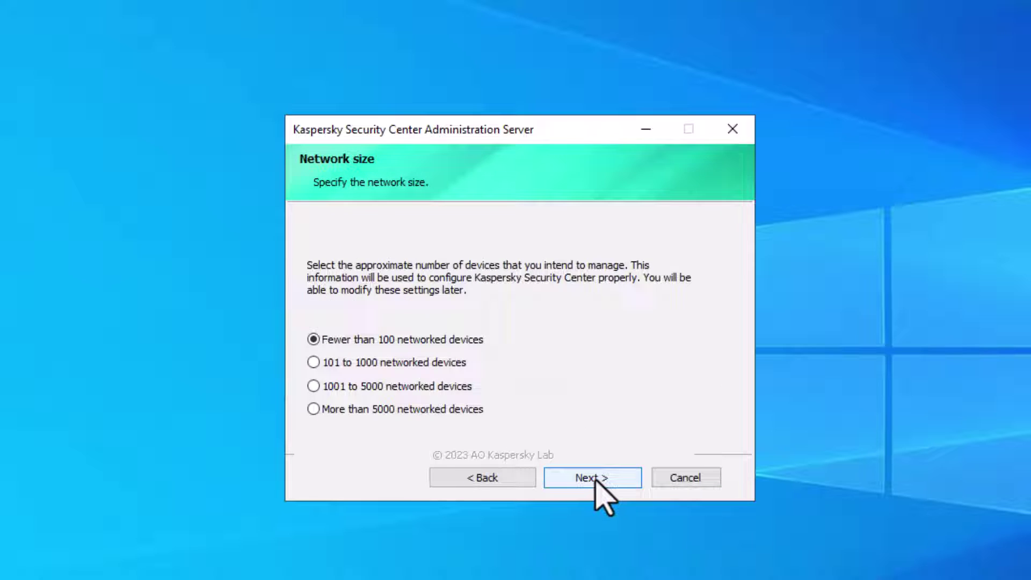
click(313, 362)
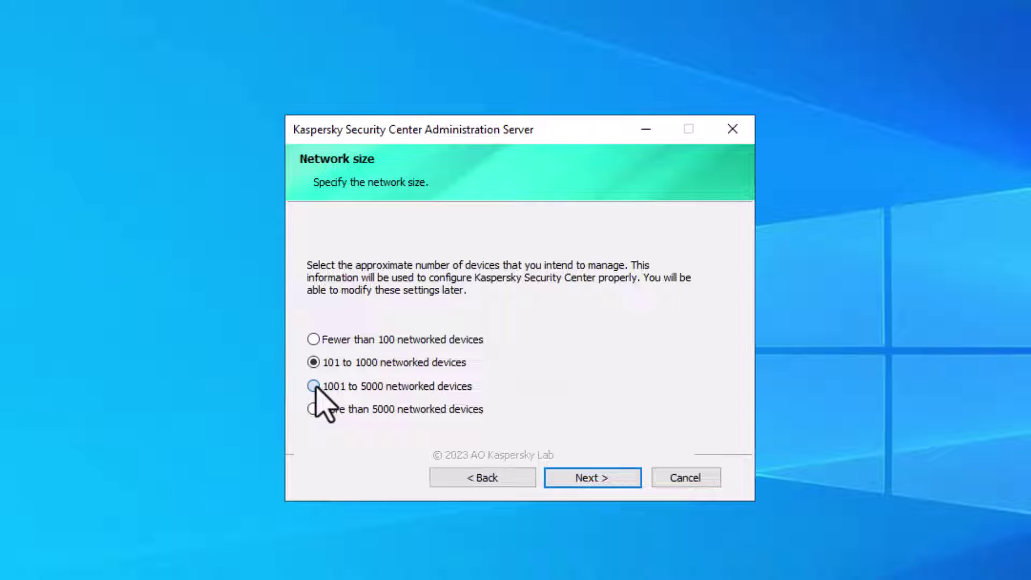
click(314, 386)
Keep Microsoft SQL Server as the database and select instance KAV-SERVER with database KAV
click(589, 481)
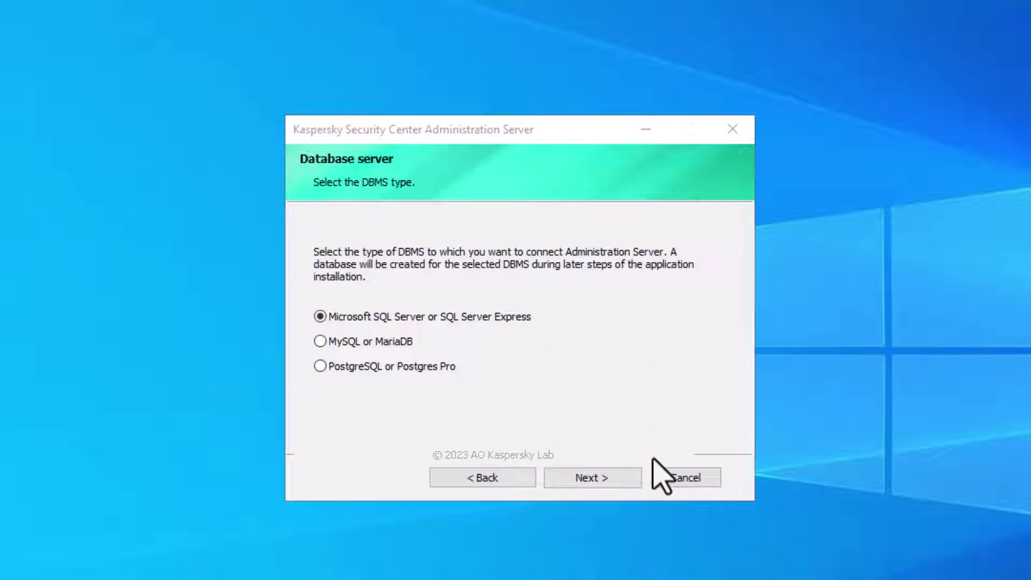
click(595, 476)
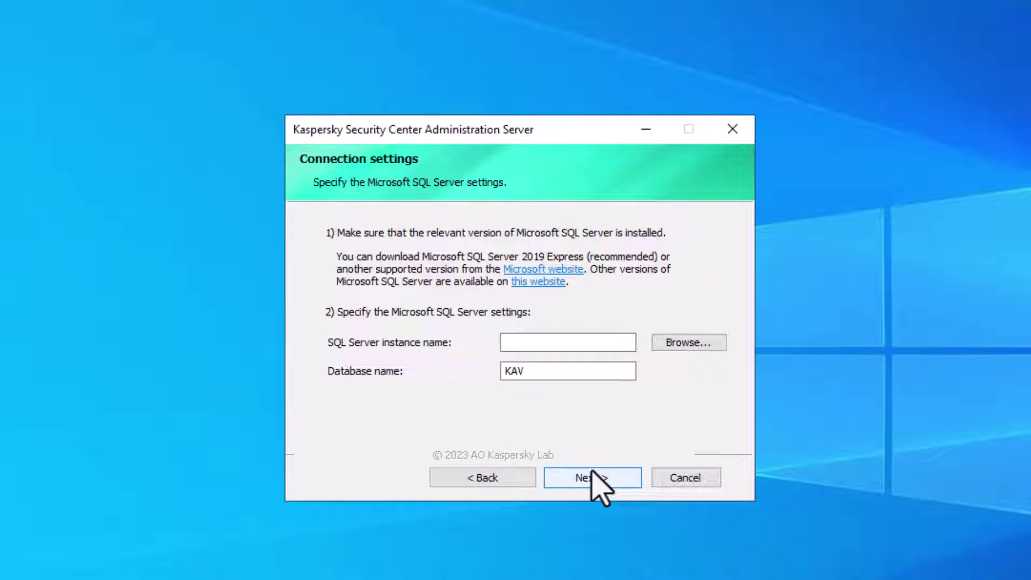
click(519, 344)
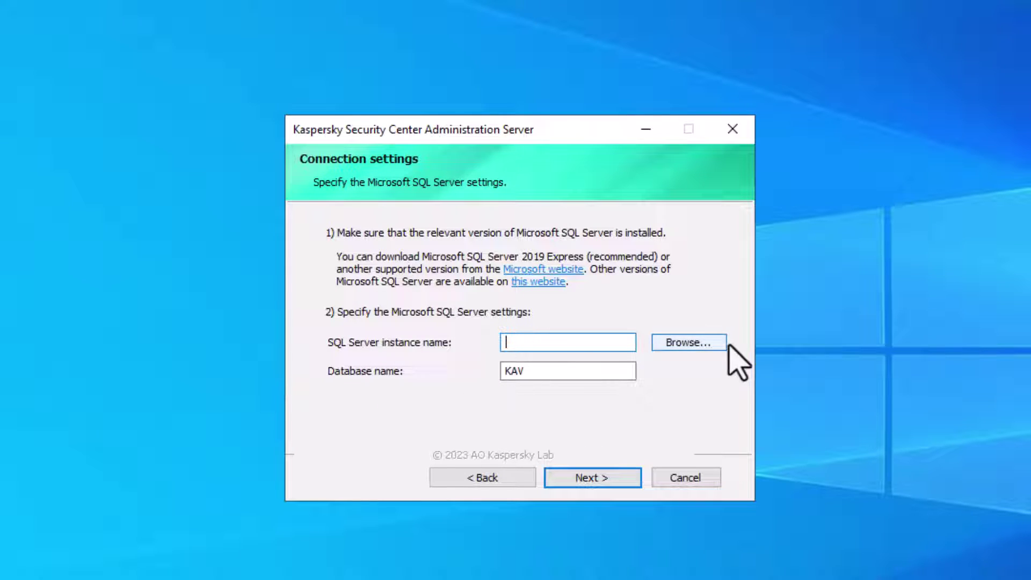
click(673, 343)
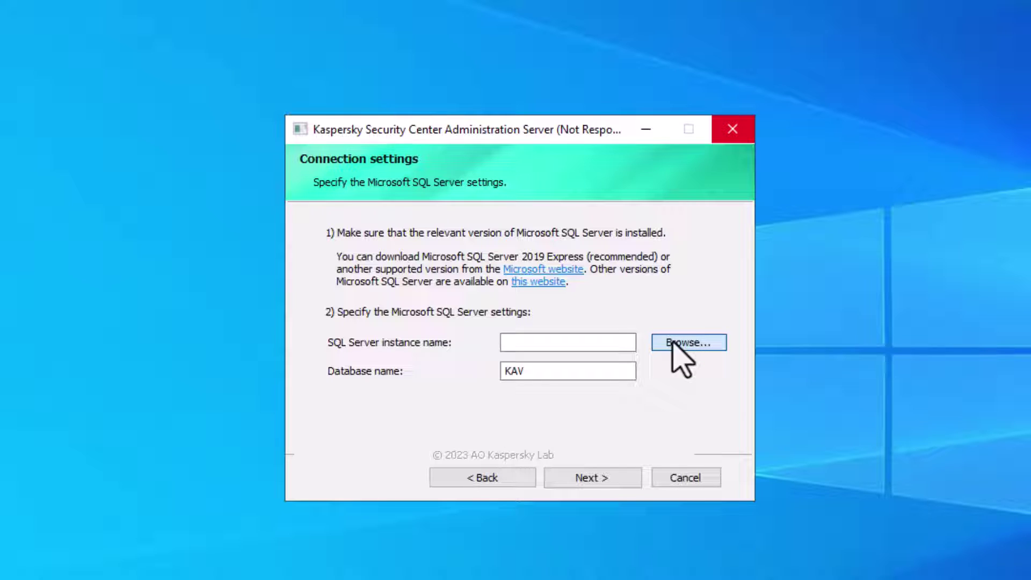
click(593, 478)
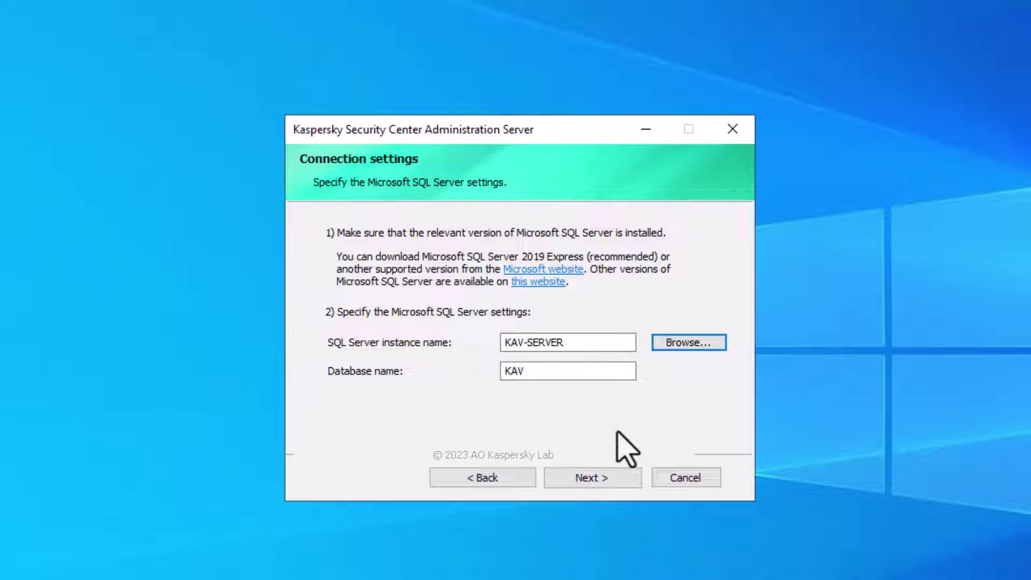
click(607, 479)
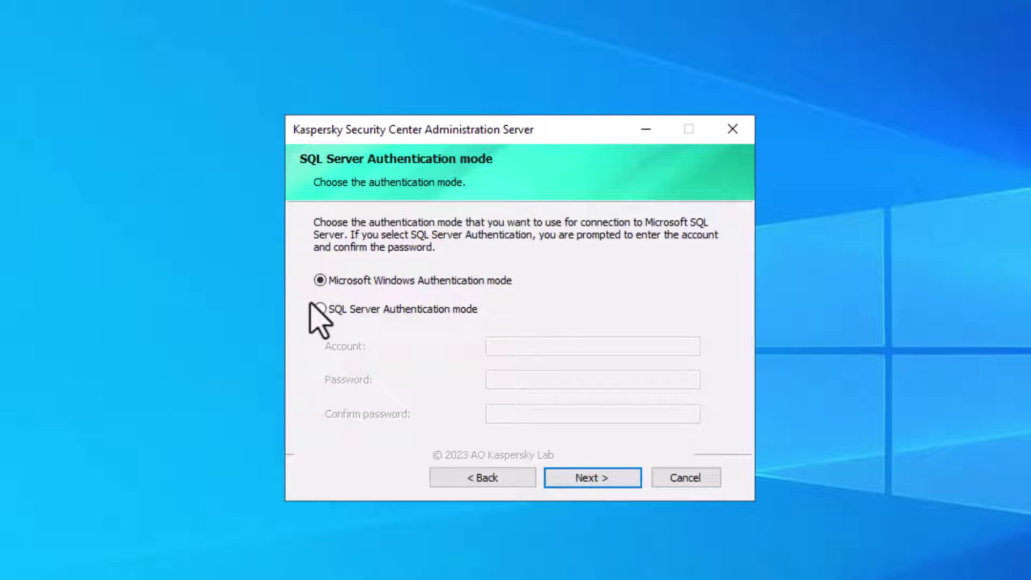
Keep Microsoft Windows Authentication mode and install the Administration Server
click(612, 483)
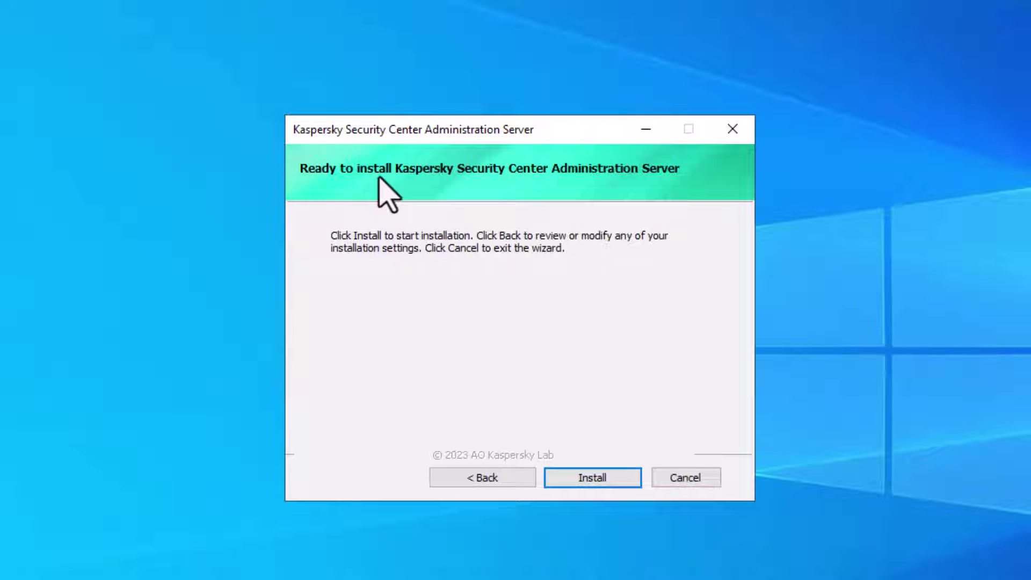
click(613, 477)
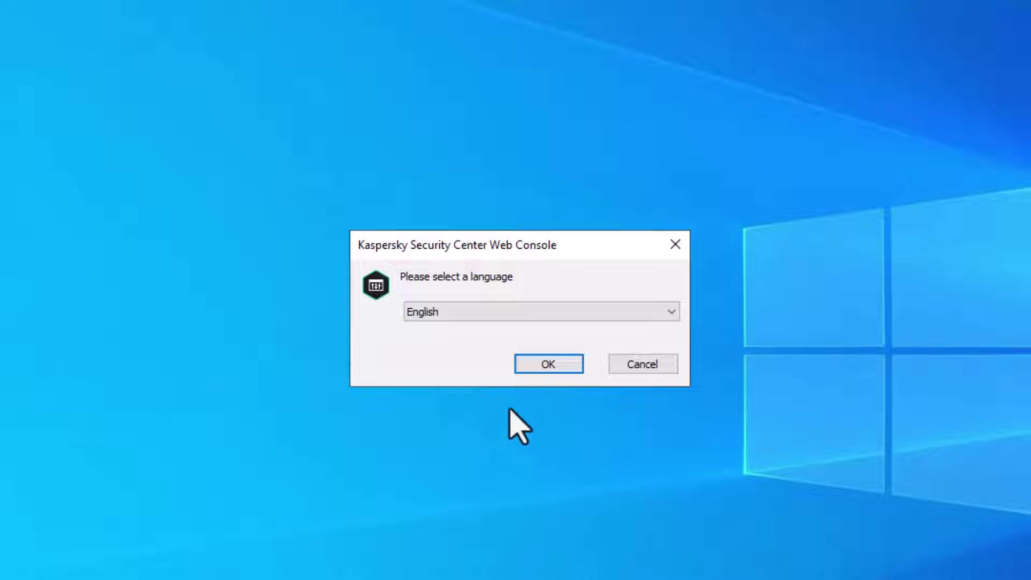
Confirm English, accept the Web Console license agreement and keep the default install folder
click(556, 366)
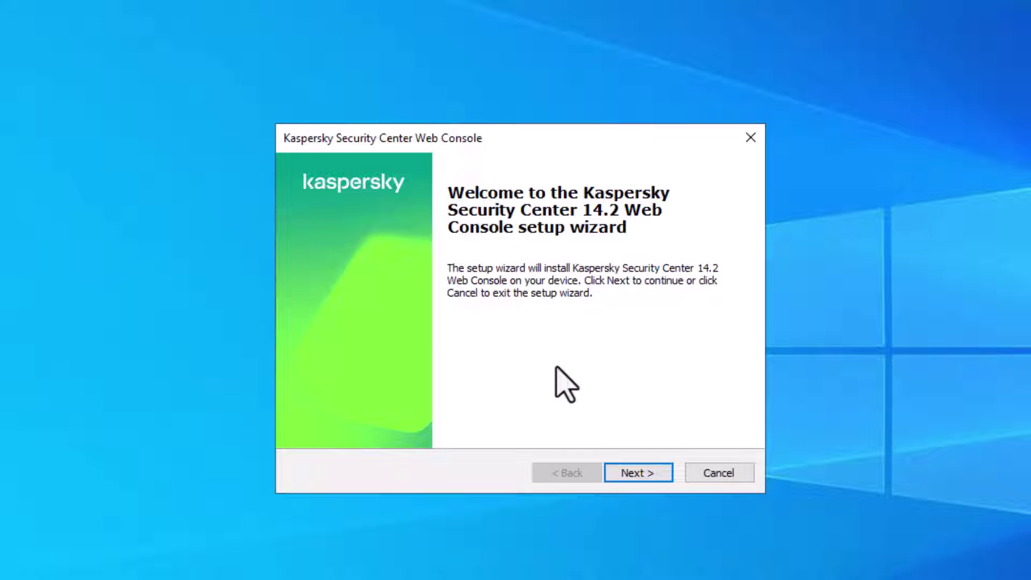
click(644, 475)
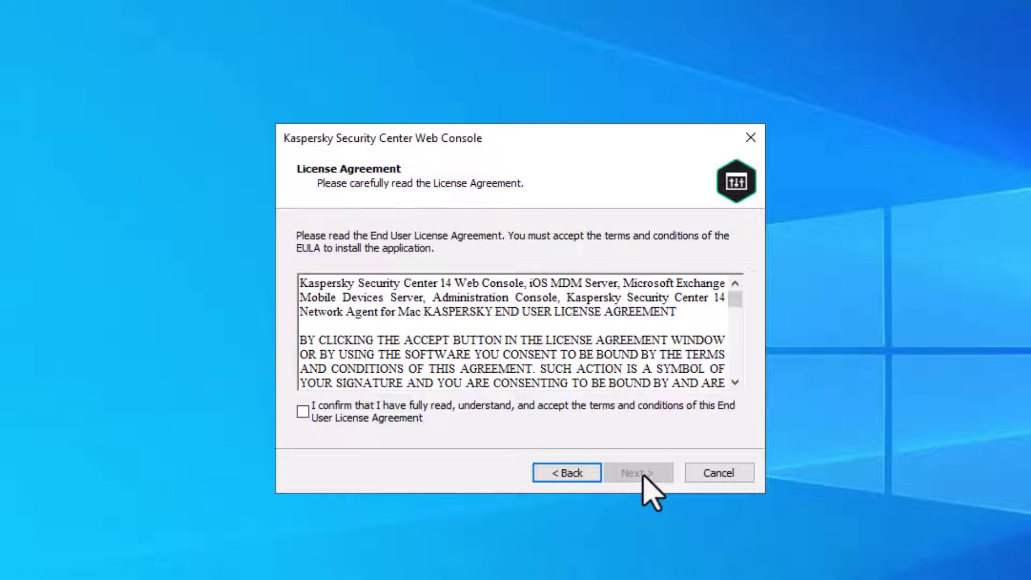
click(435, 408)
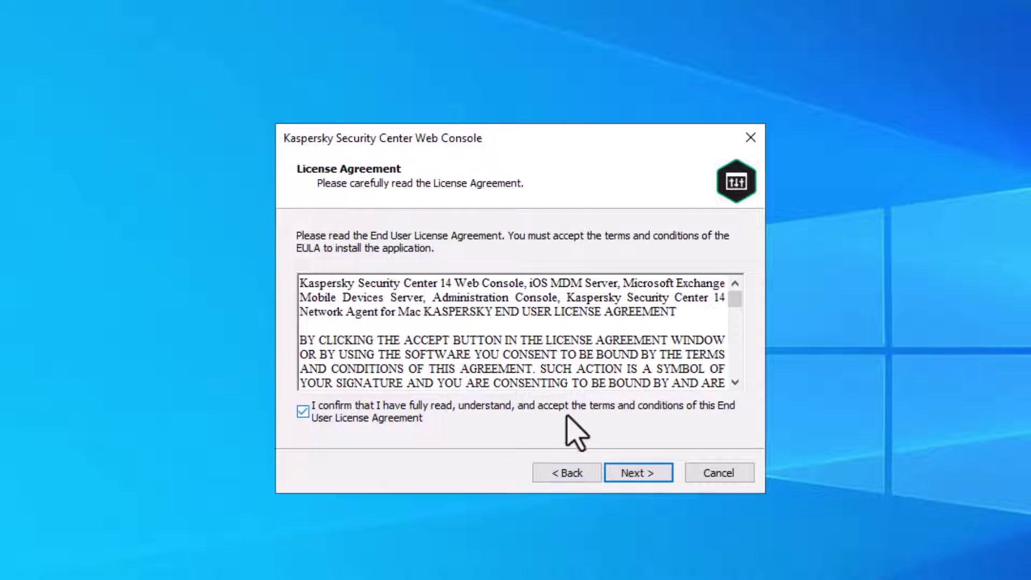
click(650, 474)
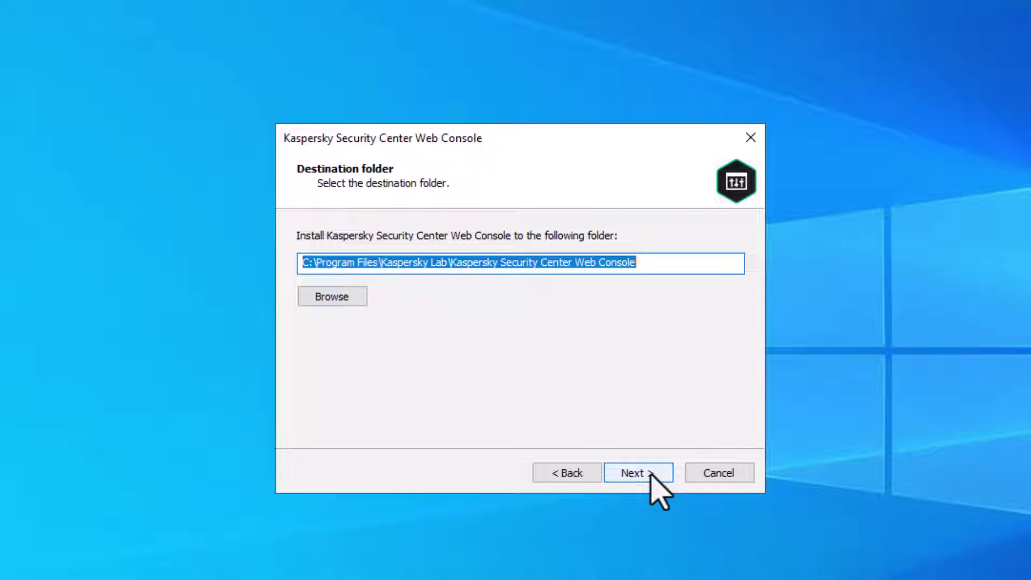
click(650, 474)
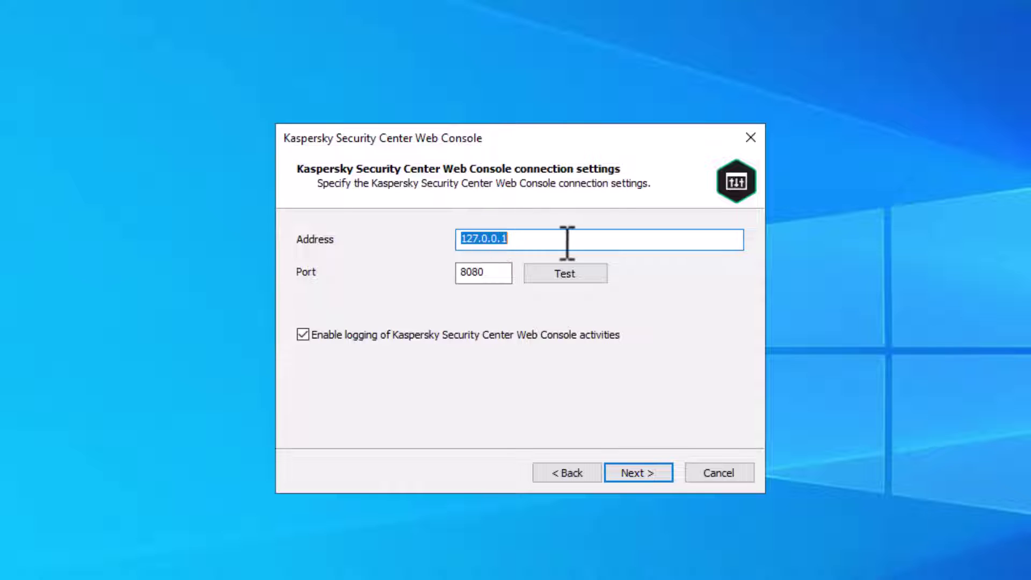
Change the Web Console port from 8080 to 3381, verify it is available, and continue
double_click(495, 273)
key(BackSpace)
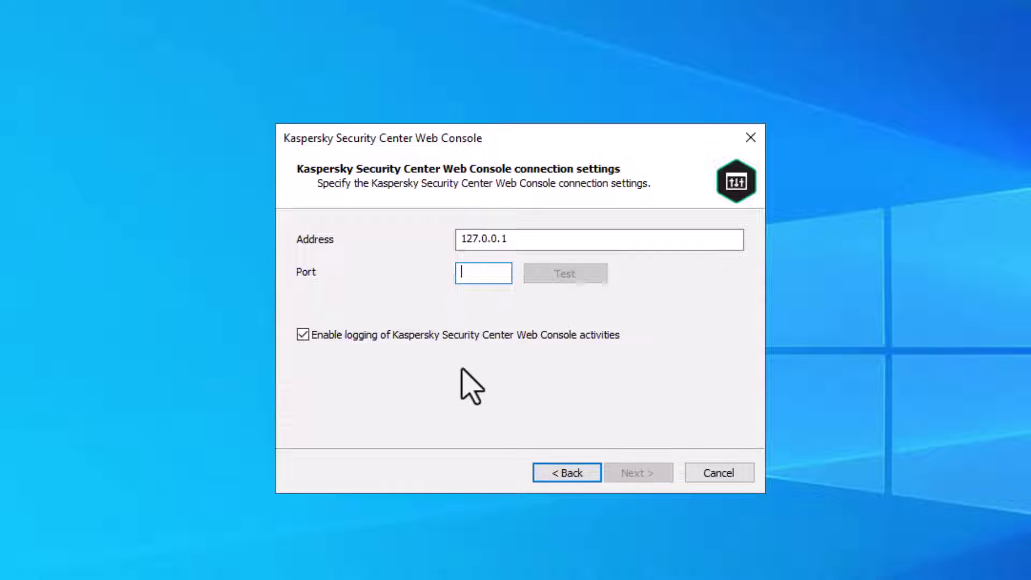
text(3381)
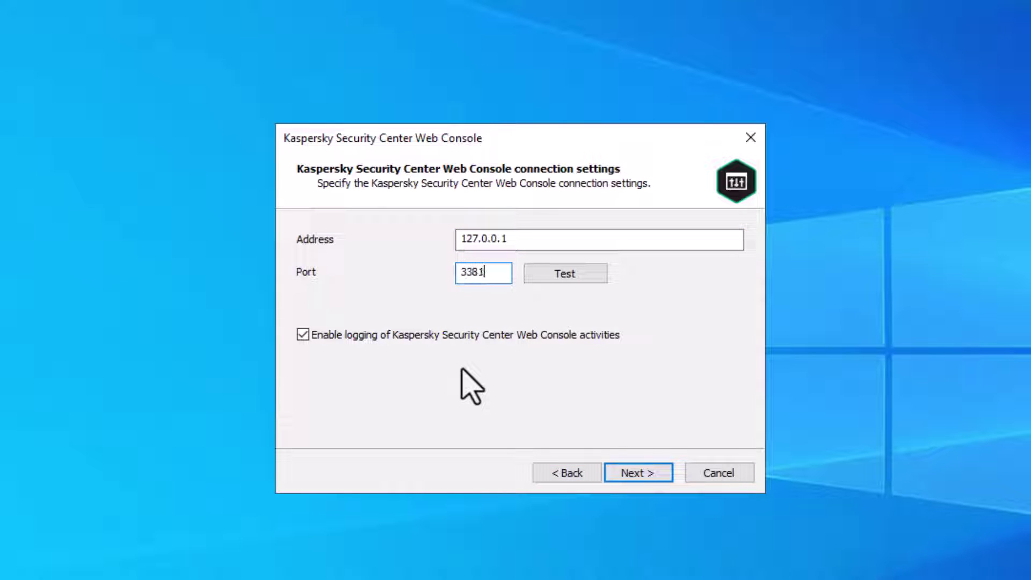
click(559, 274)
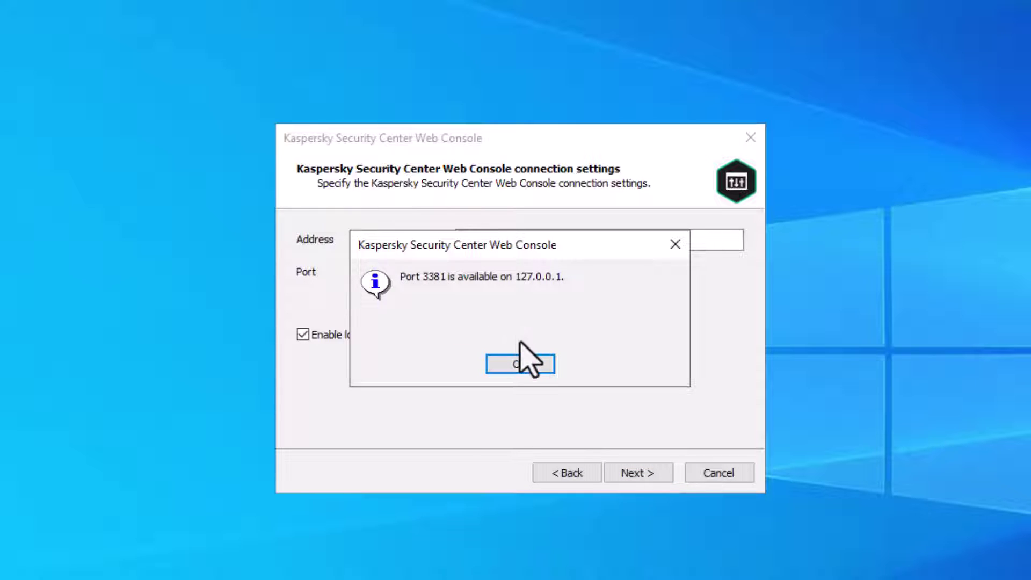
click(524, 365)
double_click(499, 279)
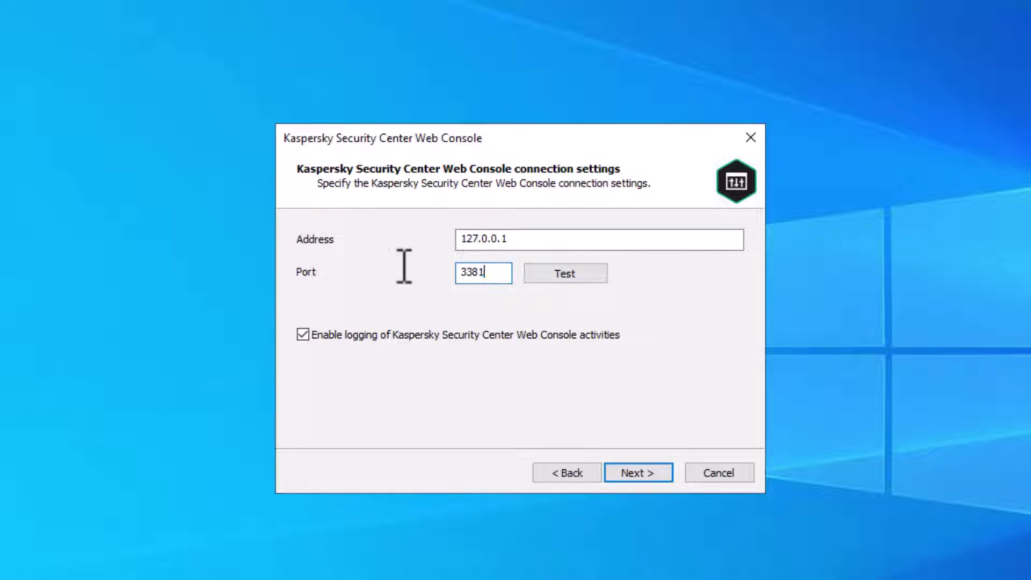
click(651, 472)
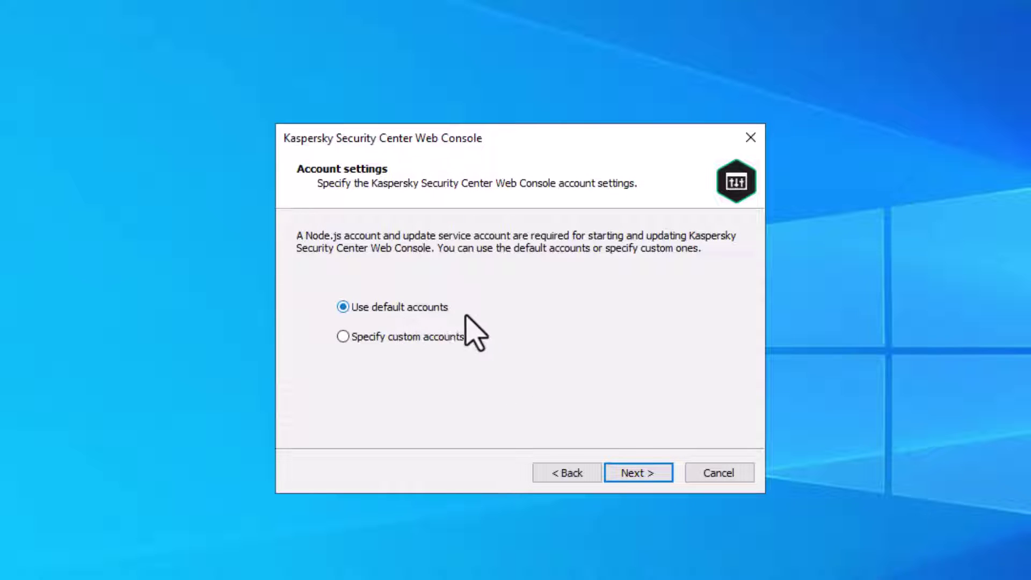
Keep the default accounts, KAV-SERVER certificate and trusted server list, and enable Identity and Access Manager
click(633, 474)
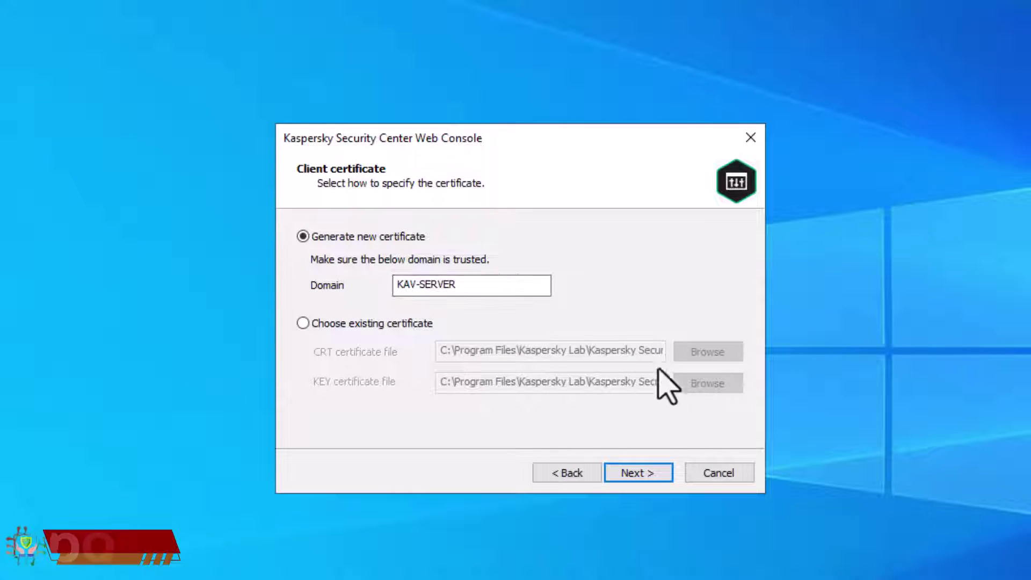
click(649, 474)
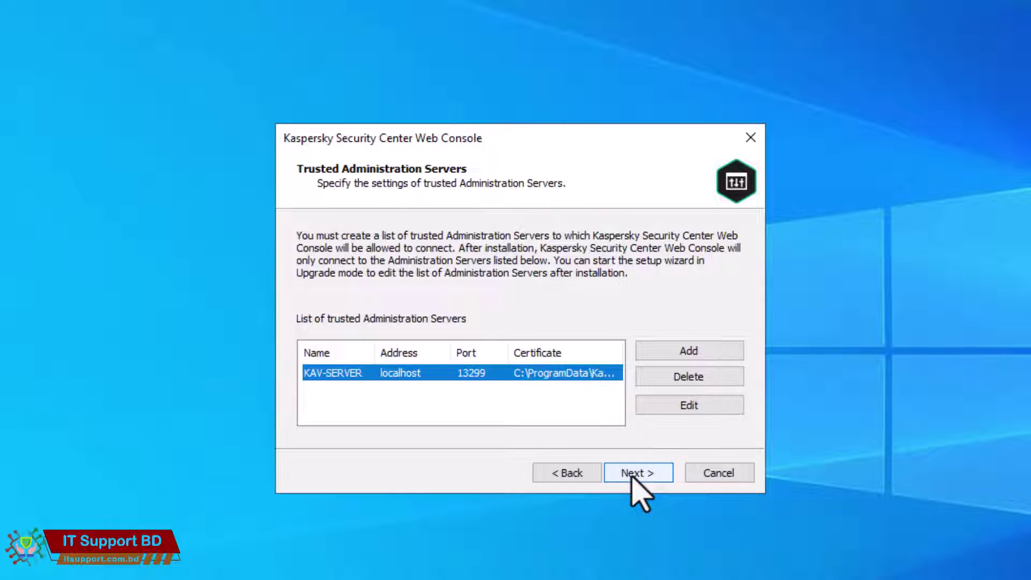
click(632, 477)
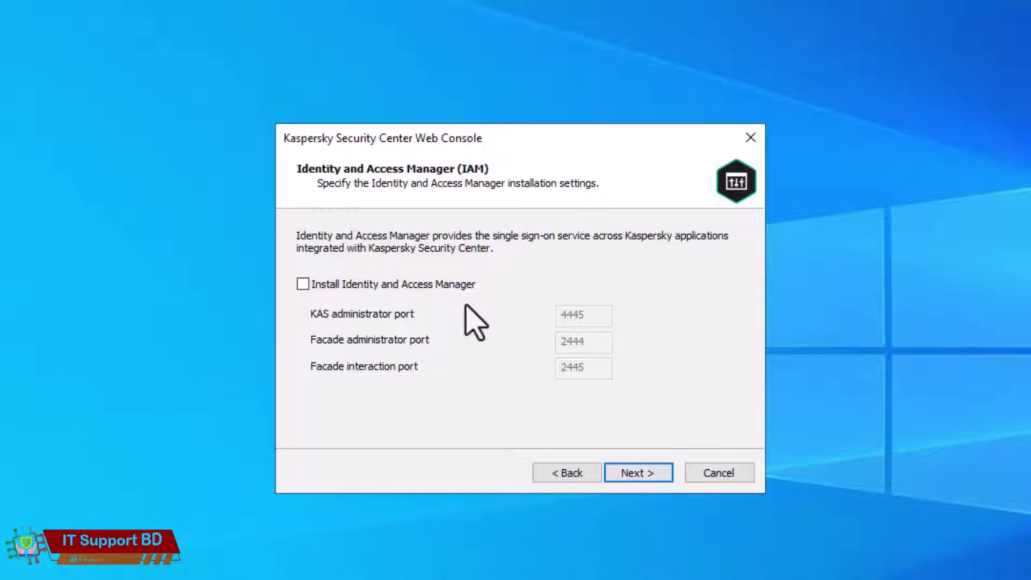
click(303, 283)
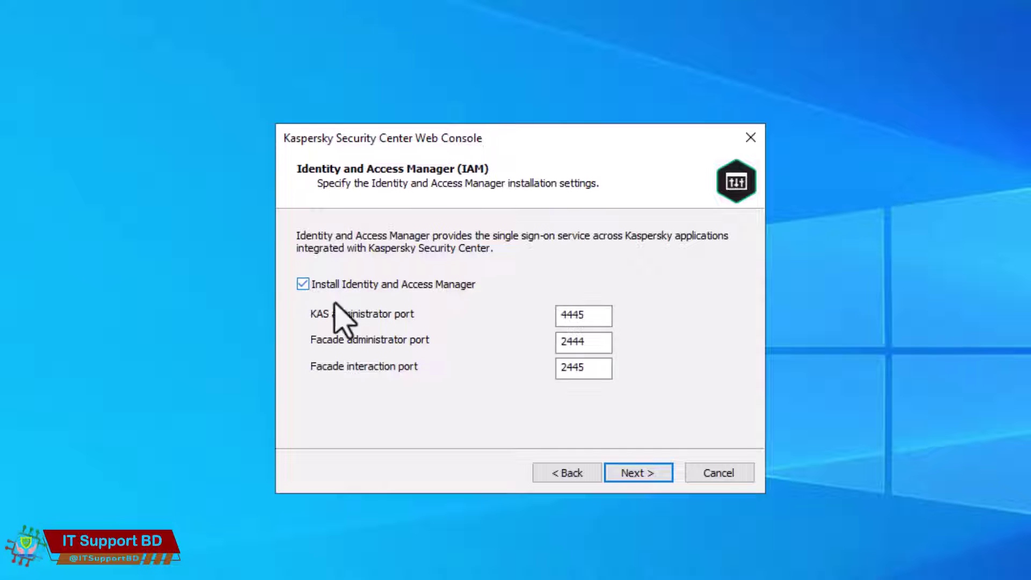
click(640, 474)
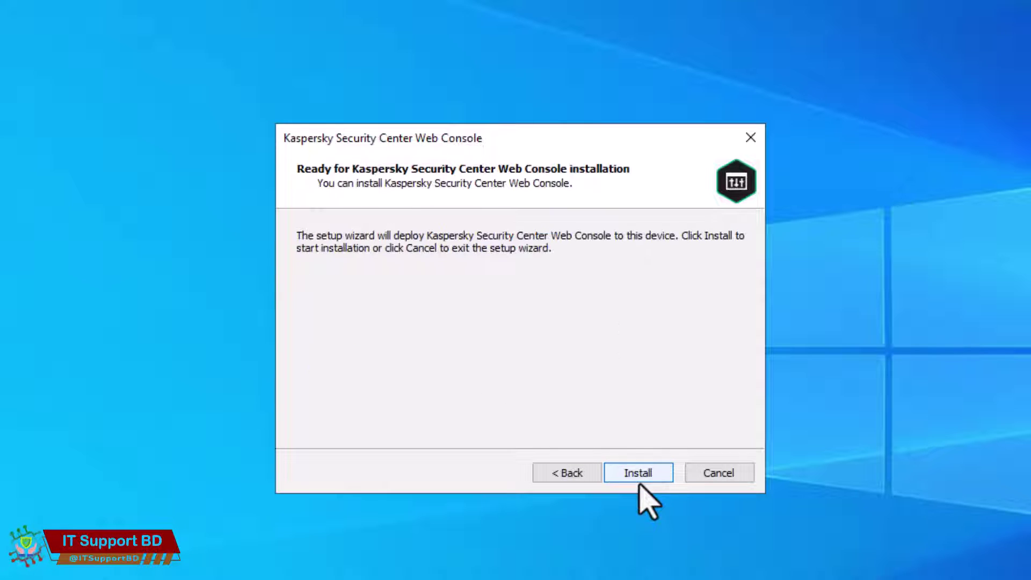
Install the Web Console, then finish setup with both Start console options left ticked
click(638, 478)
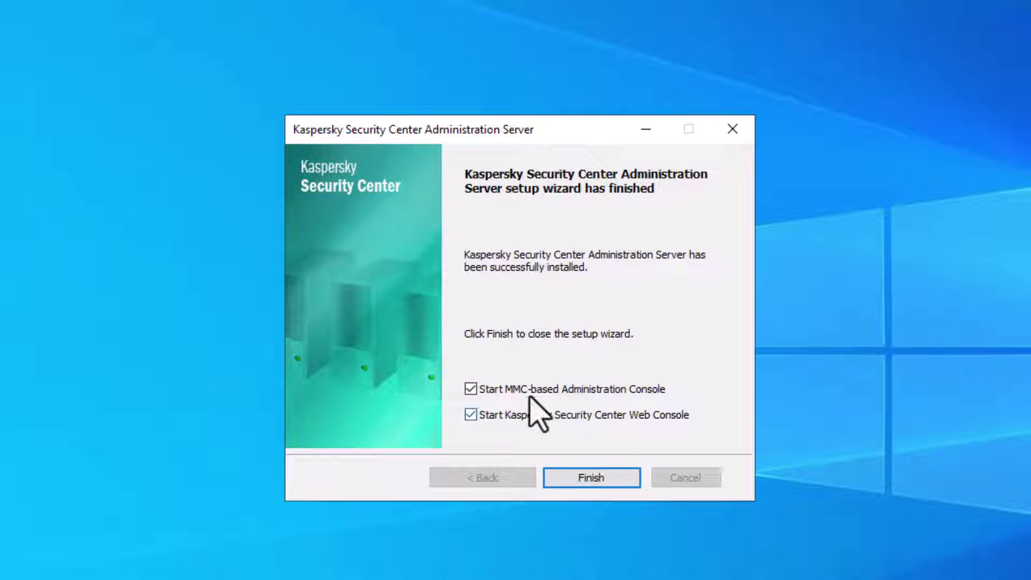
click(604, 477)
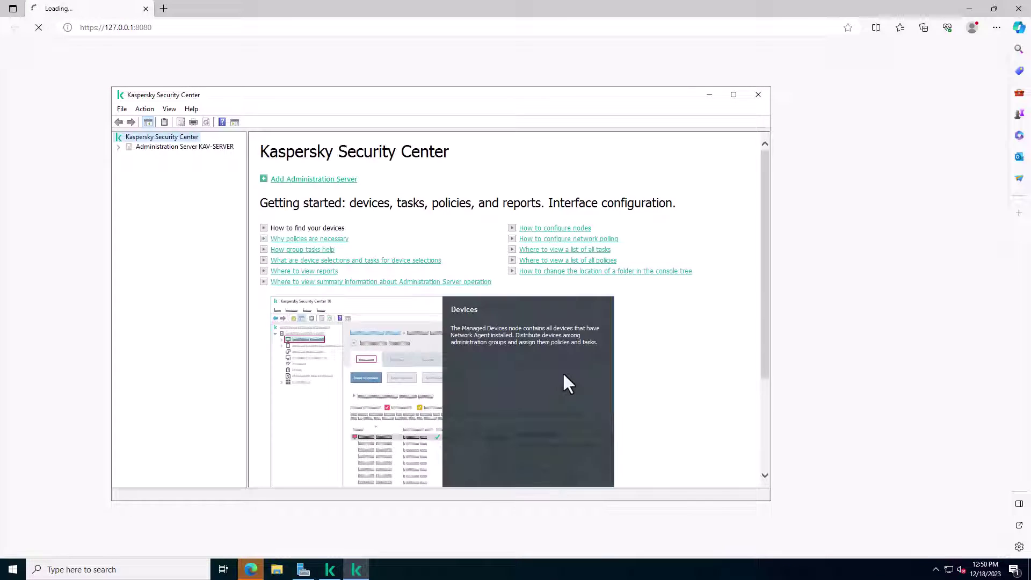
Trust the KAV-SERVER certificate and confirm and accept the Hardening guide
click(118, 148)
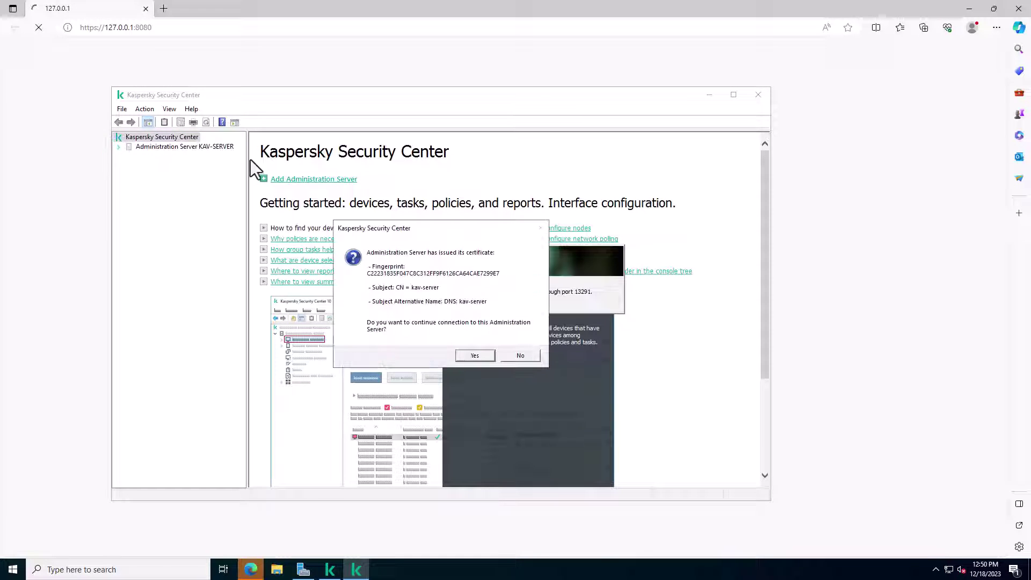
click(479, 353)
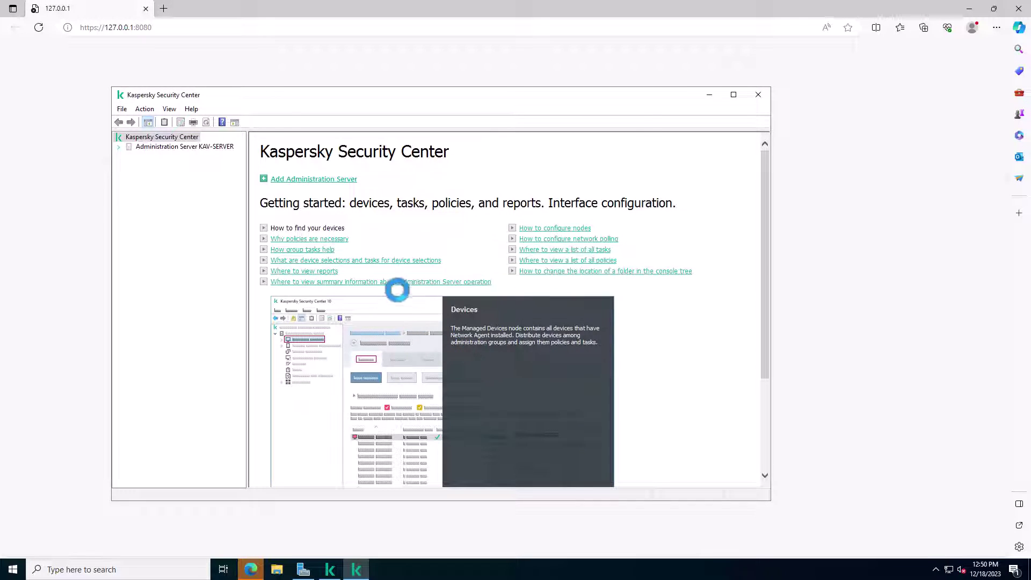
click(129, 172)
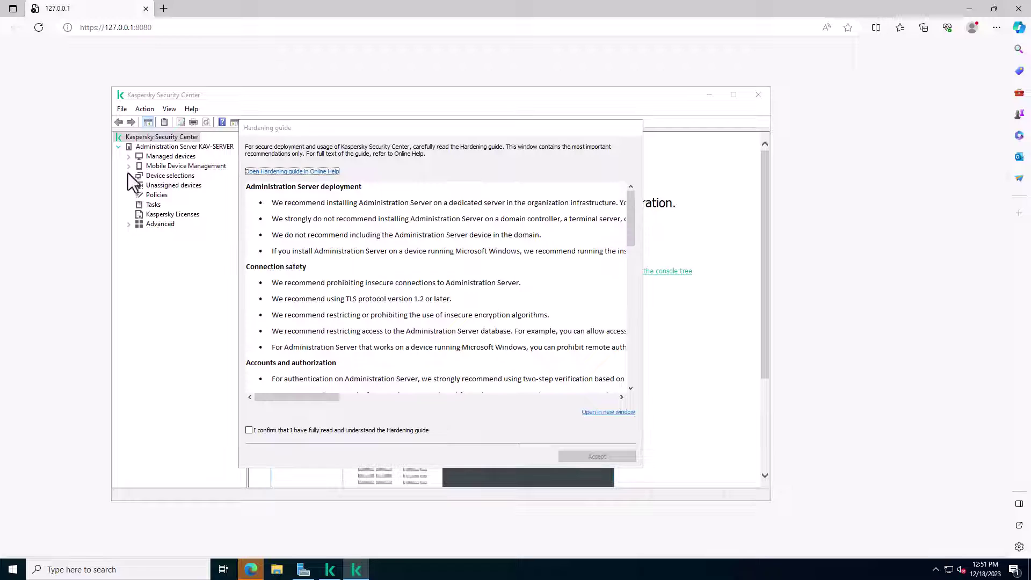
click(321, 433)
click(594, 455)
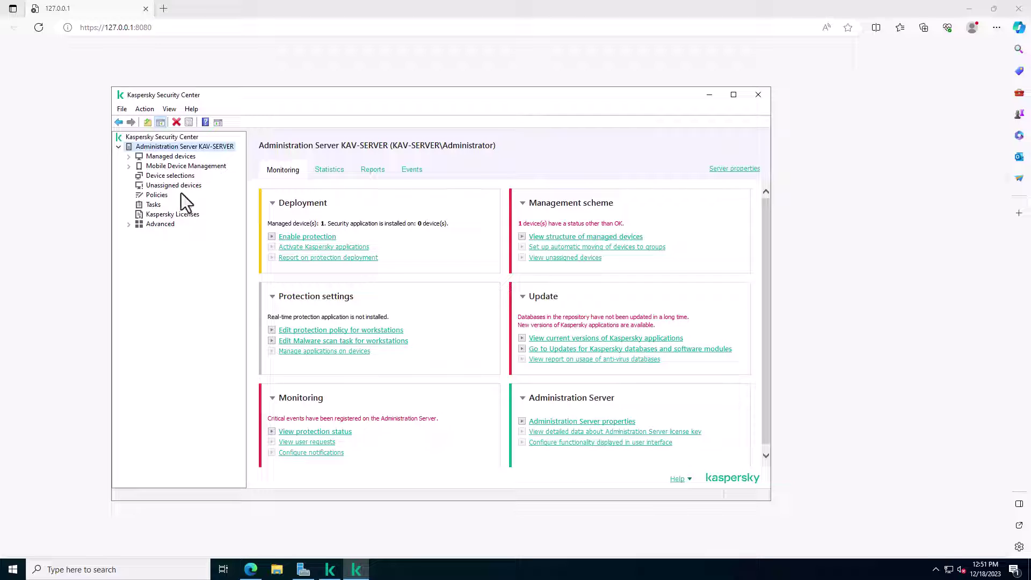
Connect to 192.168.9.2 as administrator, remembering credentials and trusting the downloaded certificate
click(156, 137)
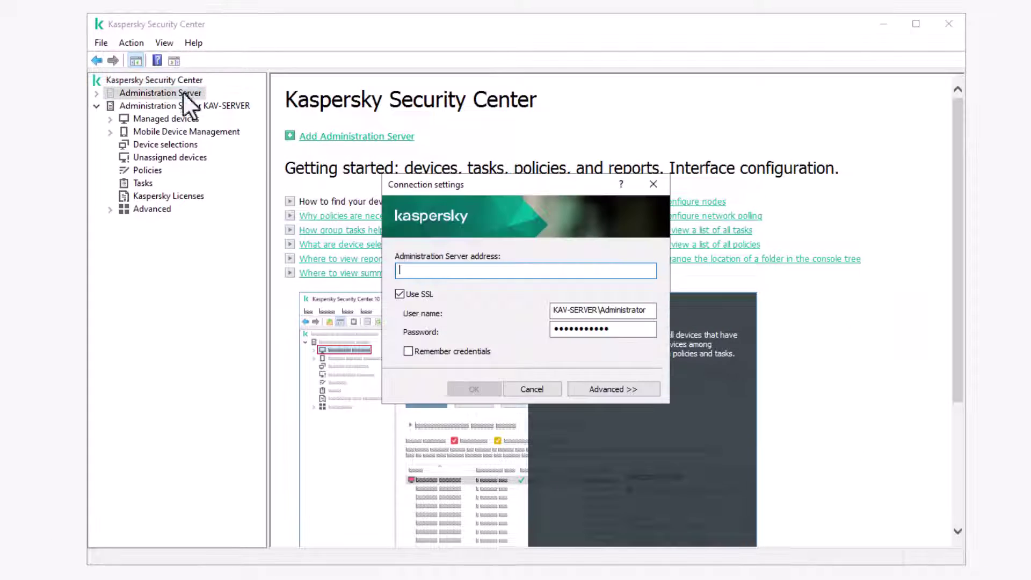
text(192.168.9.2)
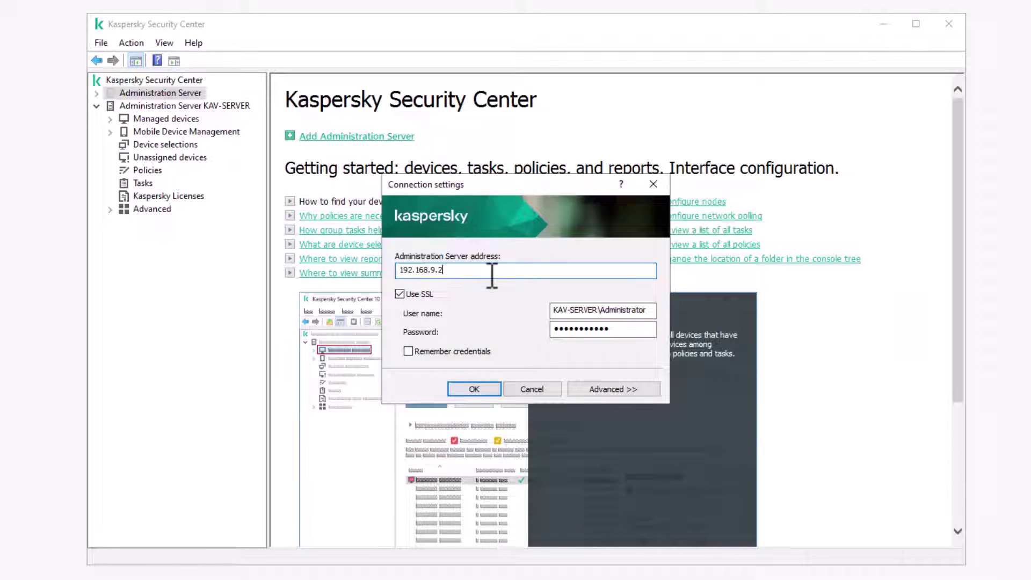
drag(600, 310, 517, 293)
key(BackSpace)
key(Tab)
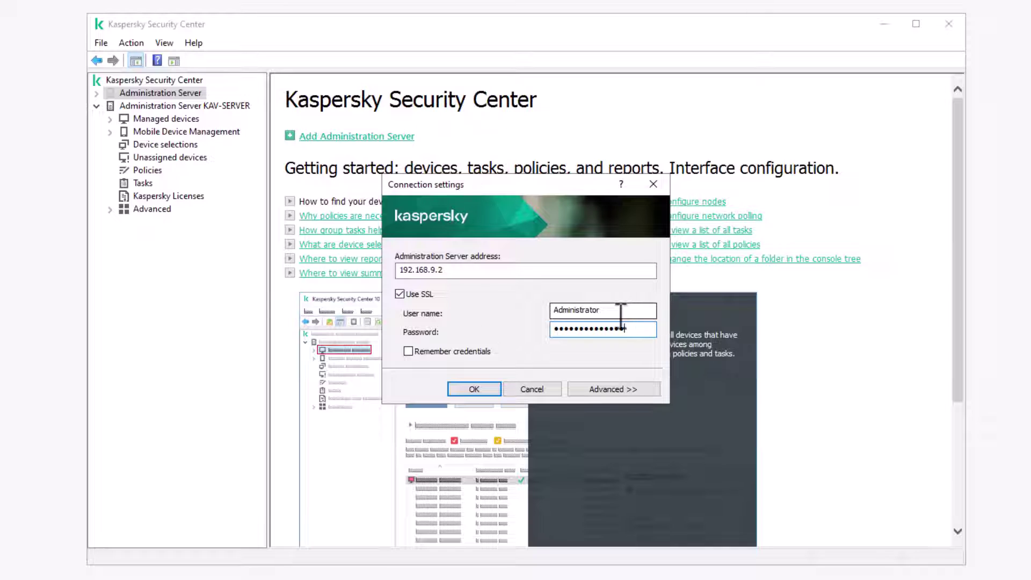
click(408, 351)
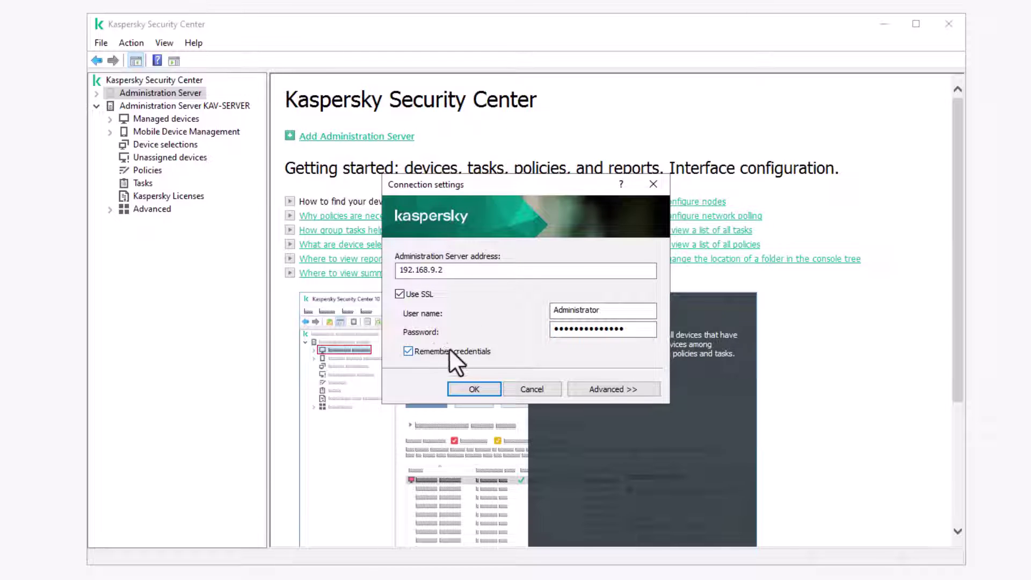
click(473, 388)
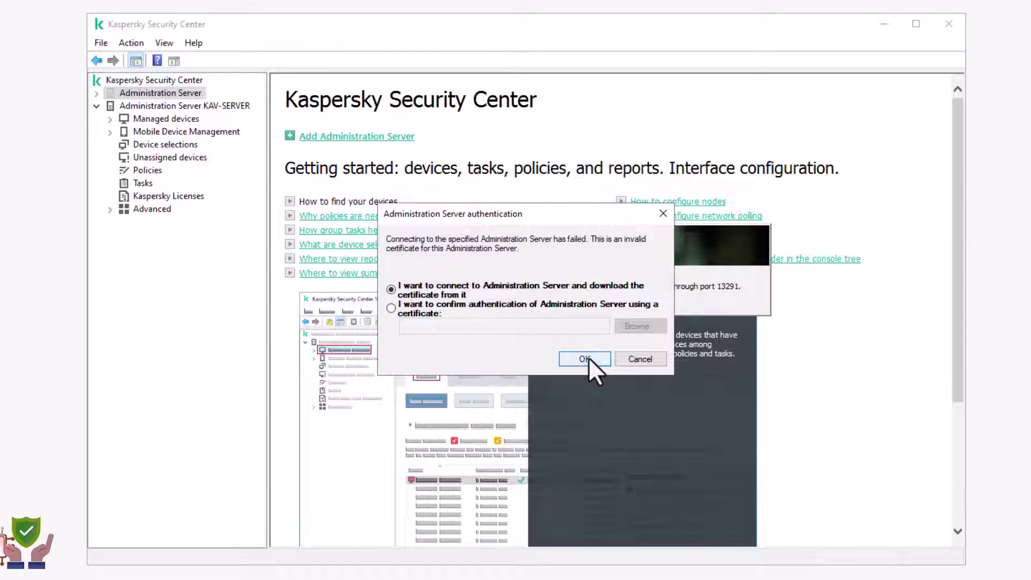
click(589, 358)
click(585, 357)
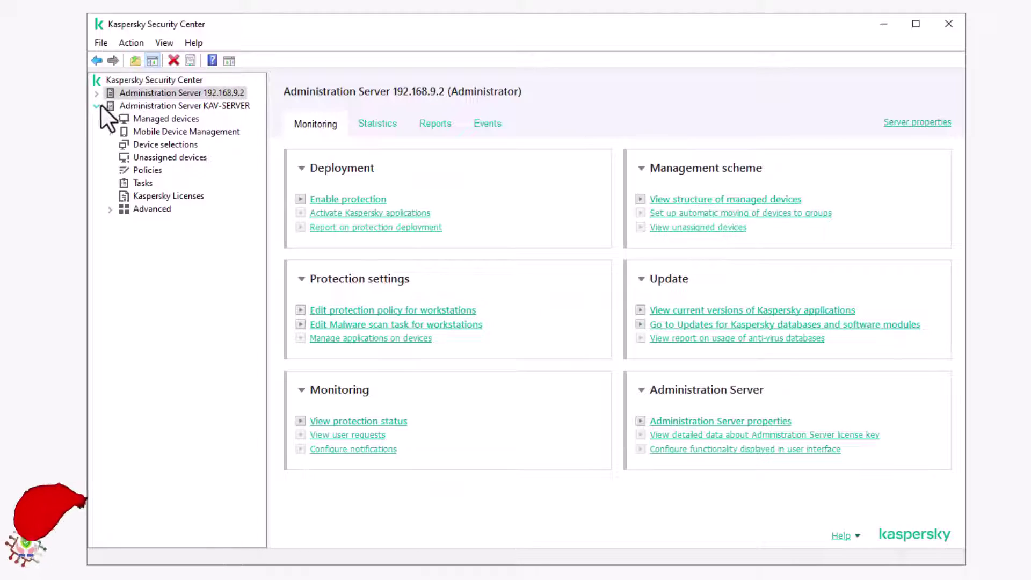
Collapse KAV-SERVER, expand 192.168.9.2's Advanced, Repositories and Remote installation, then return to Getting started
click(97, 105)
click(97, 94)
click(110, 196)
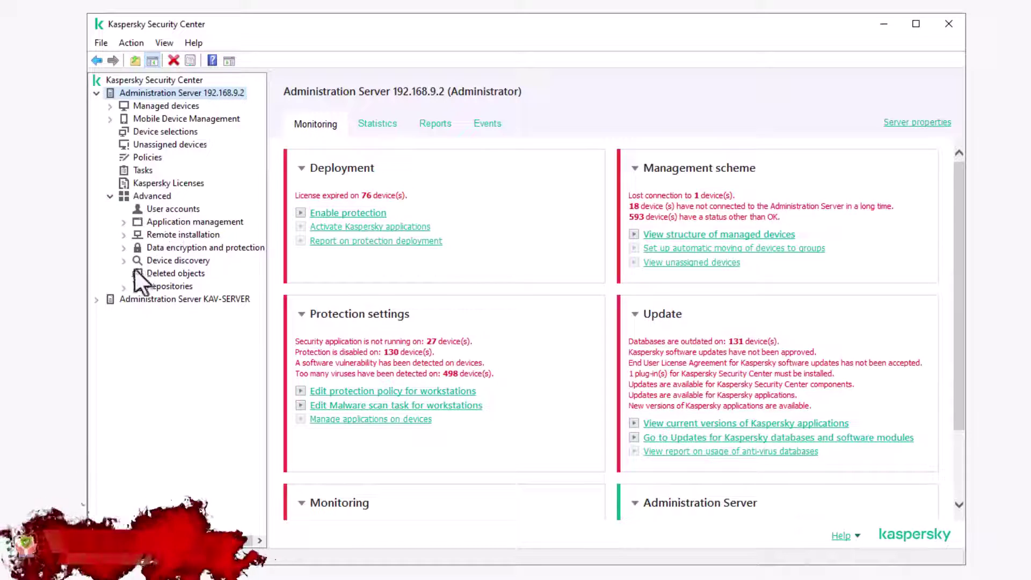
click(124, 286)
click(124, 235)
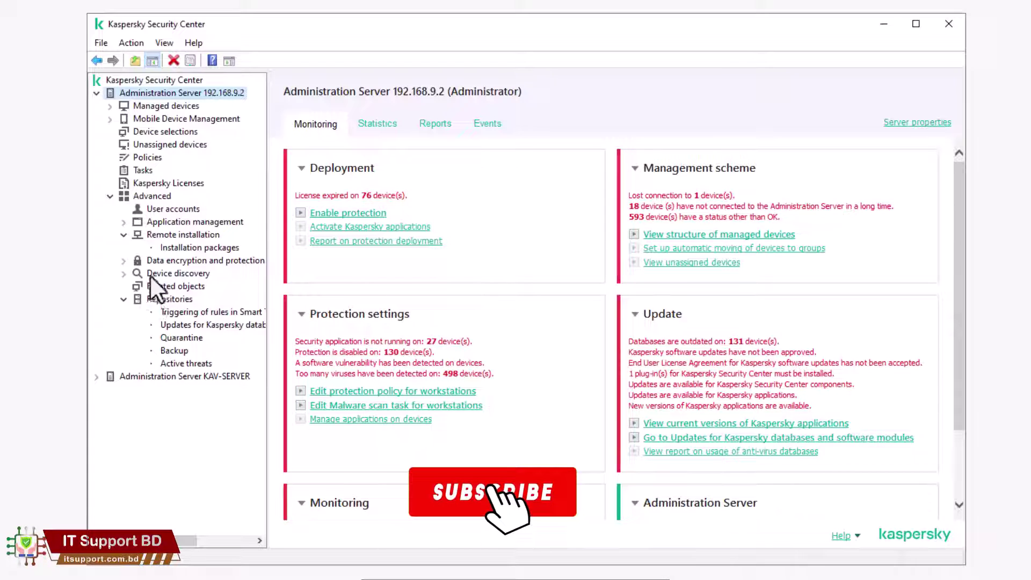
click(154, 80)
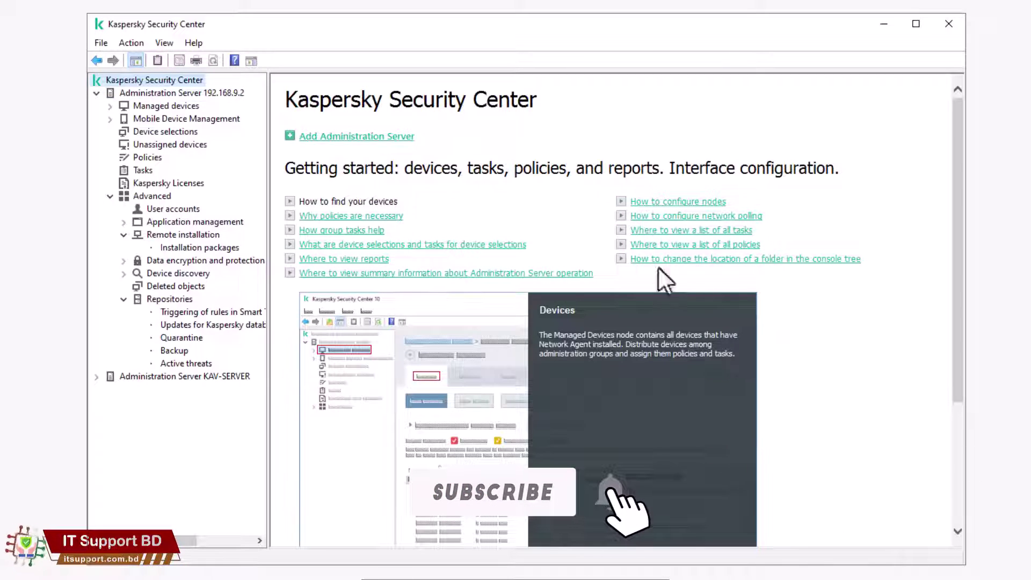